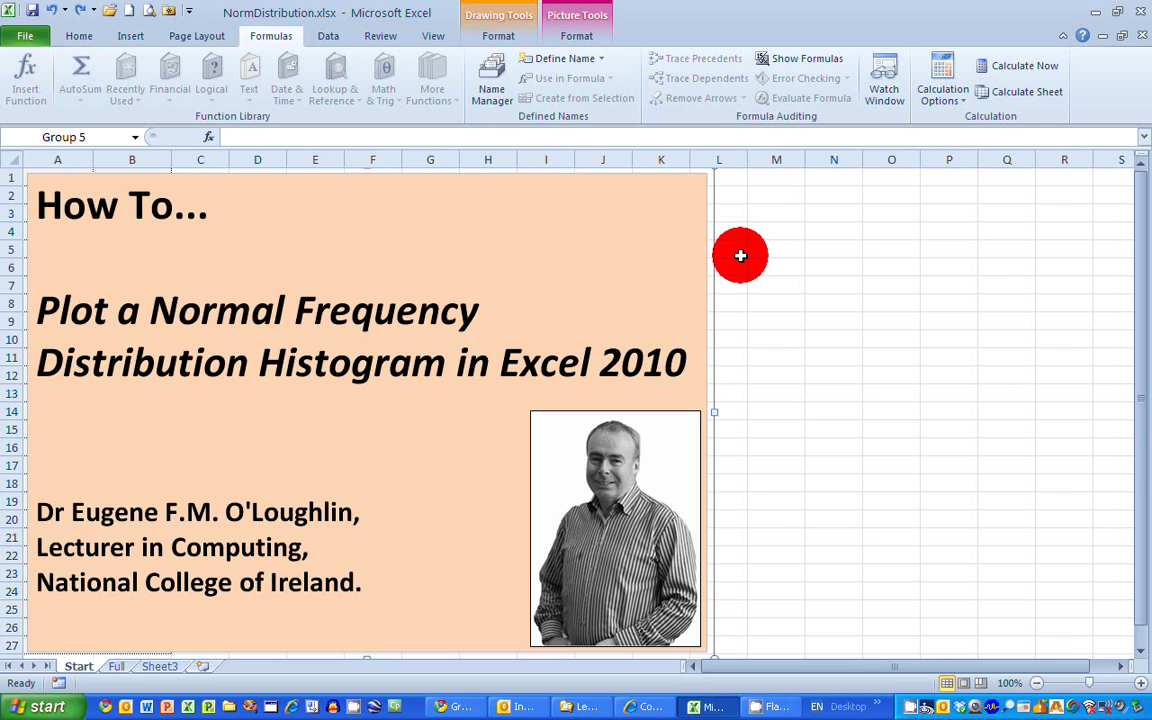
Step: Delete the title graphic covering the Start sheet and the existing Frequency chart beneath it
key(Delete)
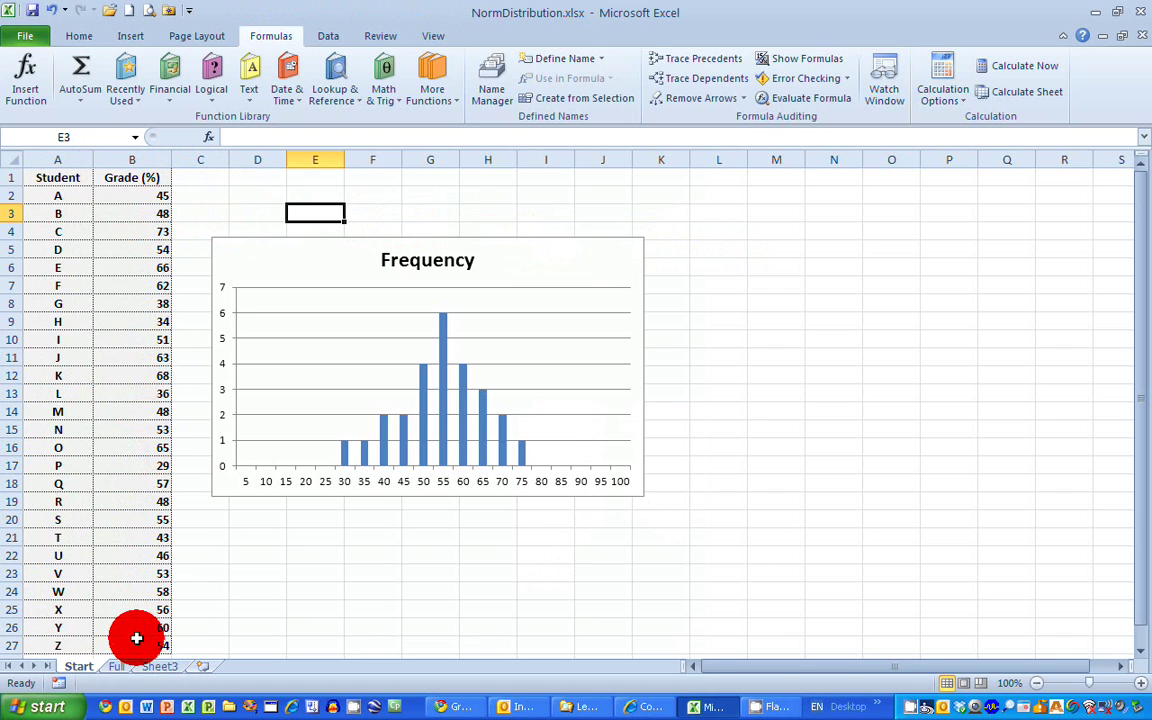
click(545, 240)
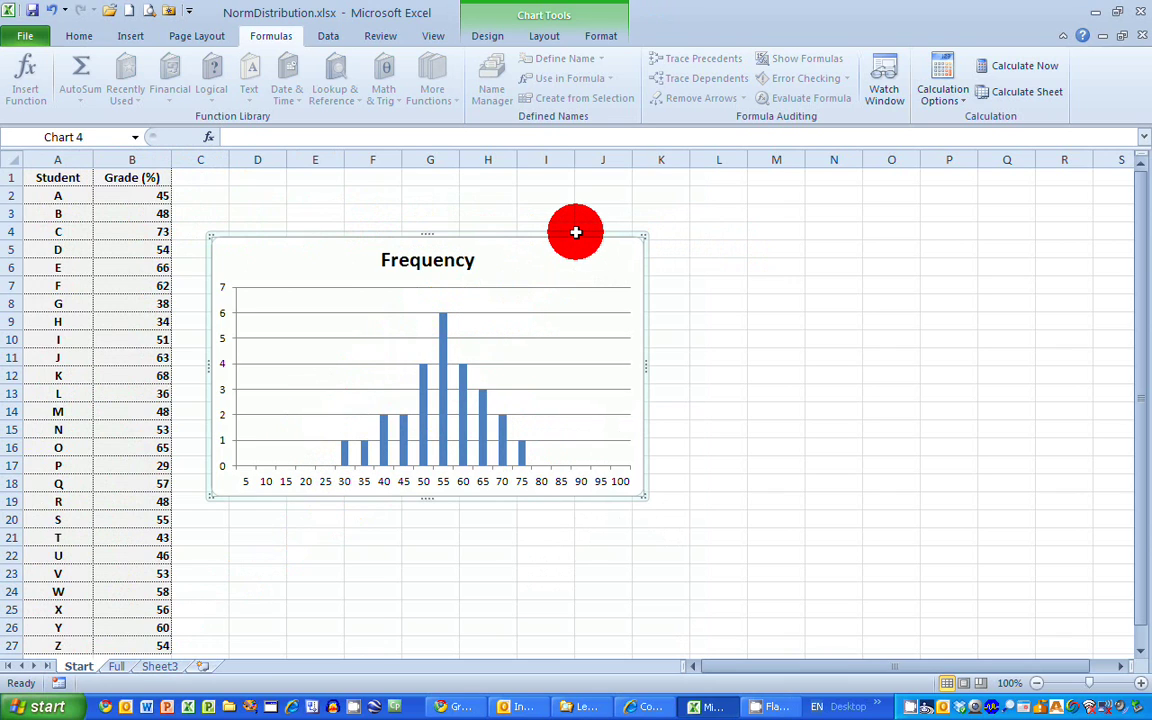
key(Delete)
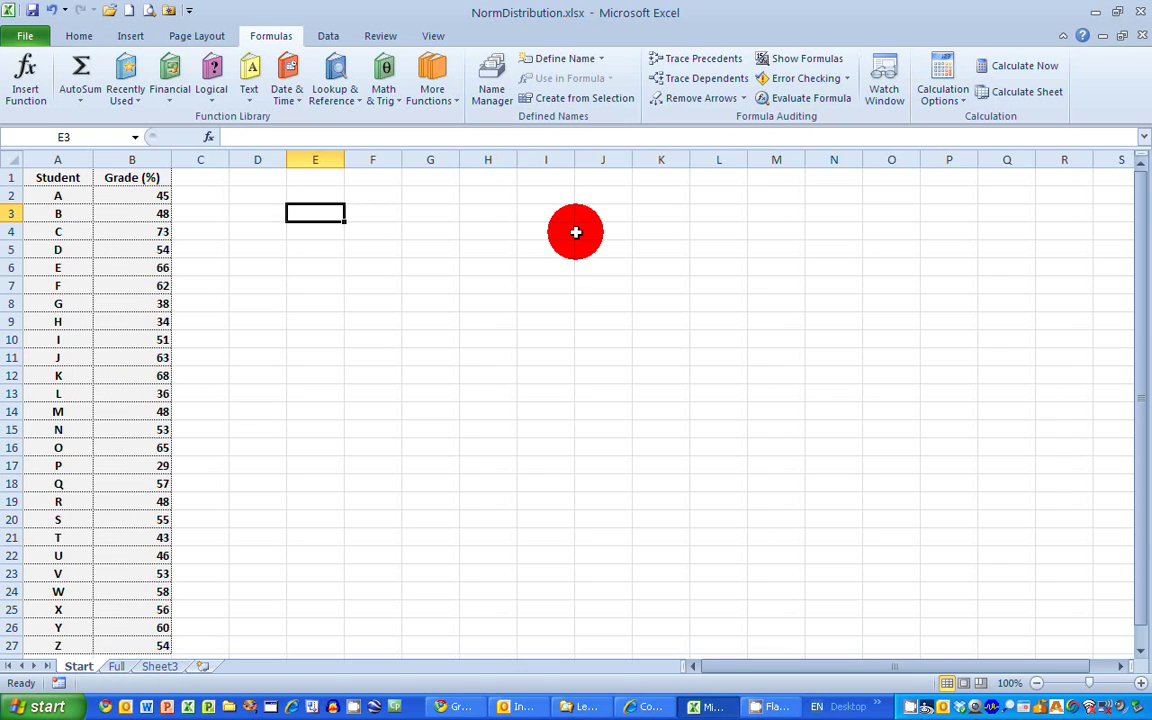
Step: Enter the bold heading "Bin Limits" in cell E3 and widen column E
text(Bin Li)
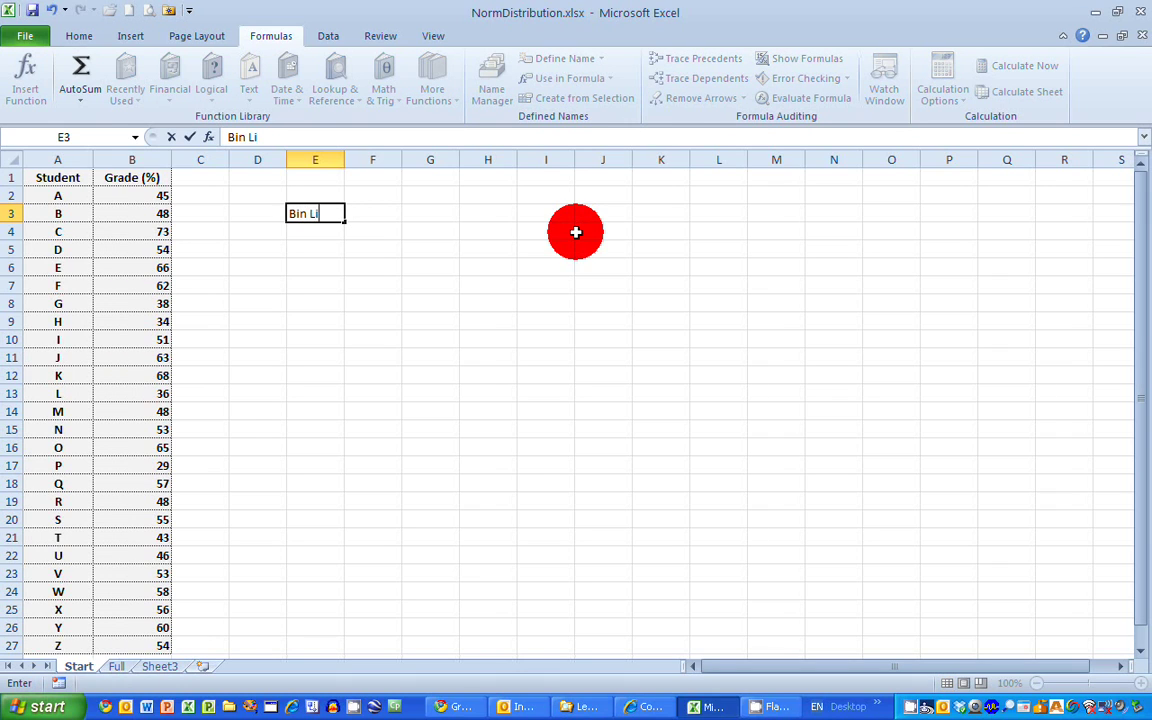
text(mits)
key(Return)
key(Up)
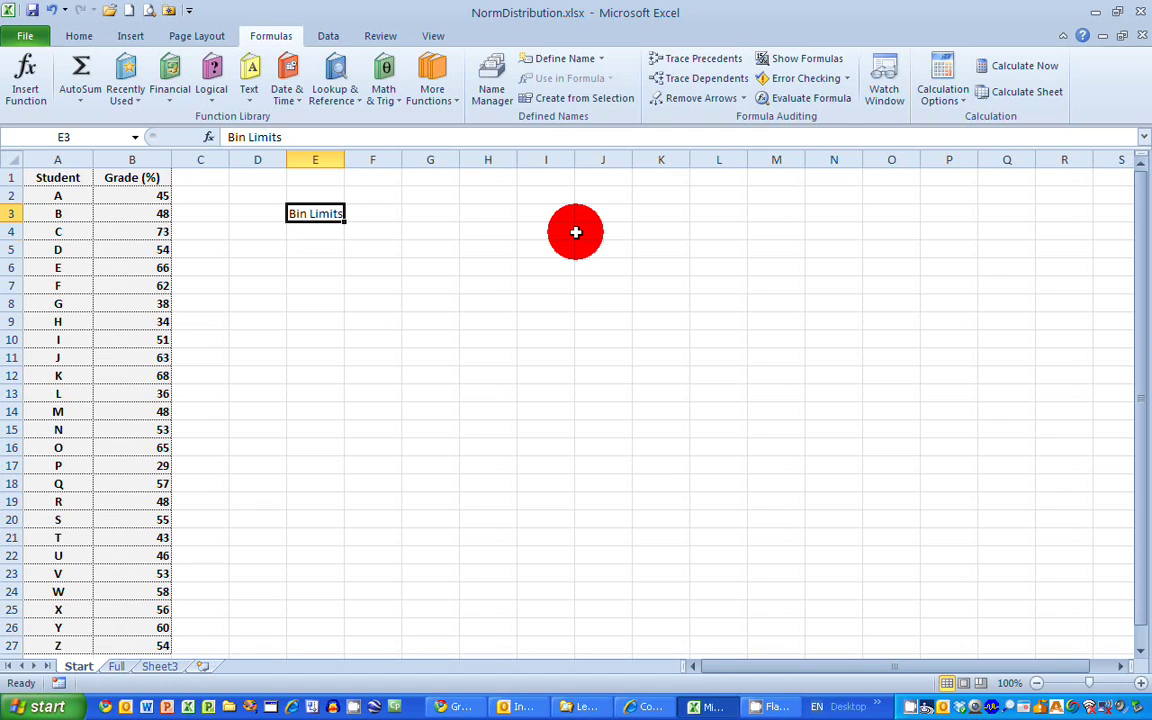
key(ctrl+b)
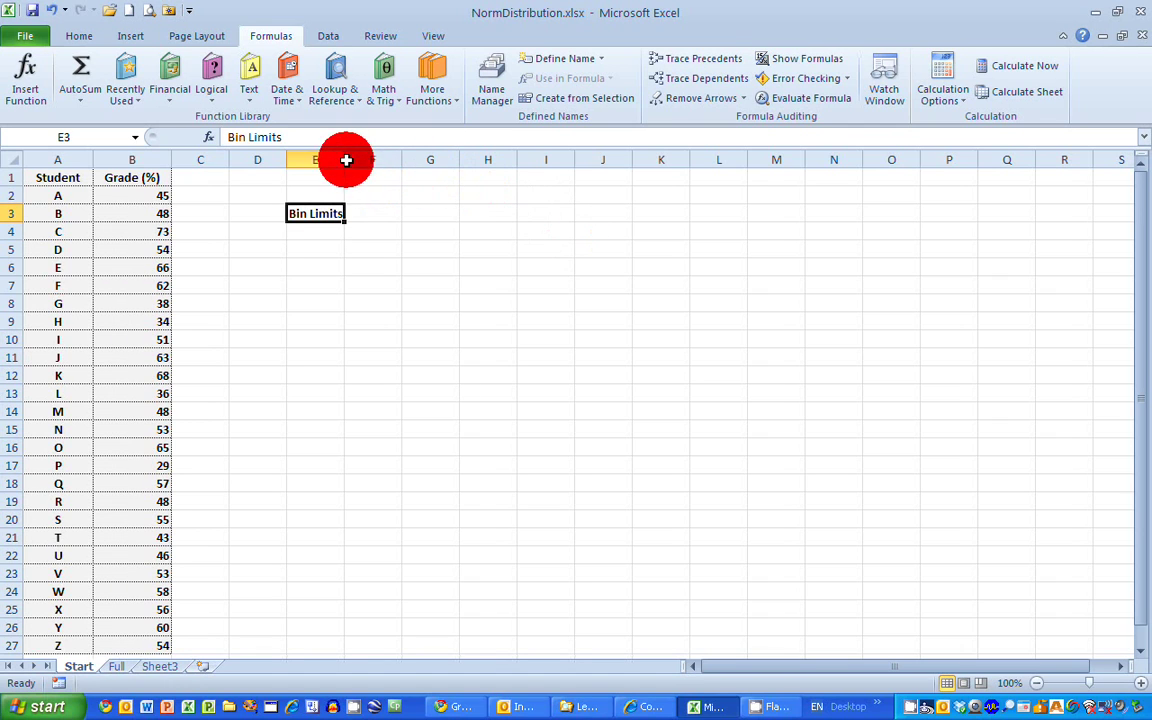
drag(345, 160, 382, 160)
Step: Enter 0 in E4 and the formula =E4+5 in E5, and fill the formula down to E24
click(337, 232)
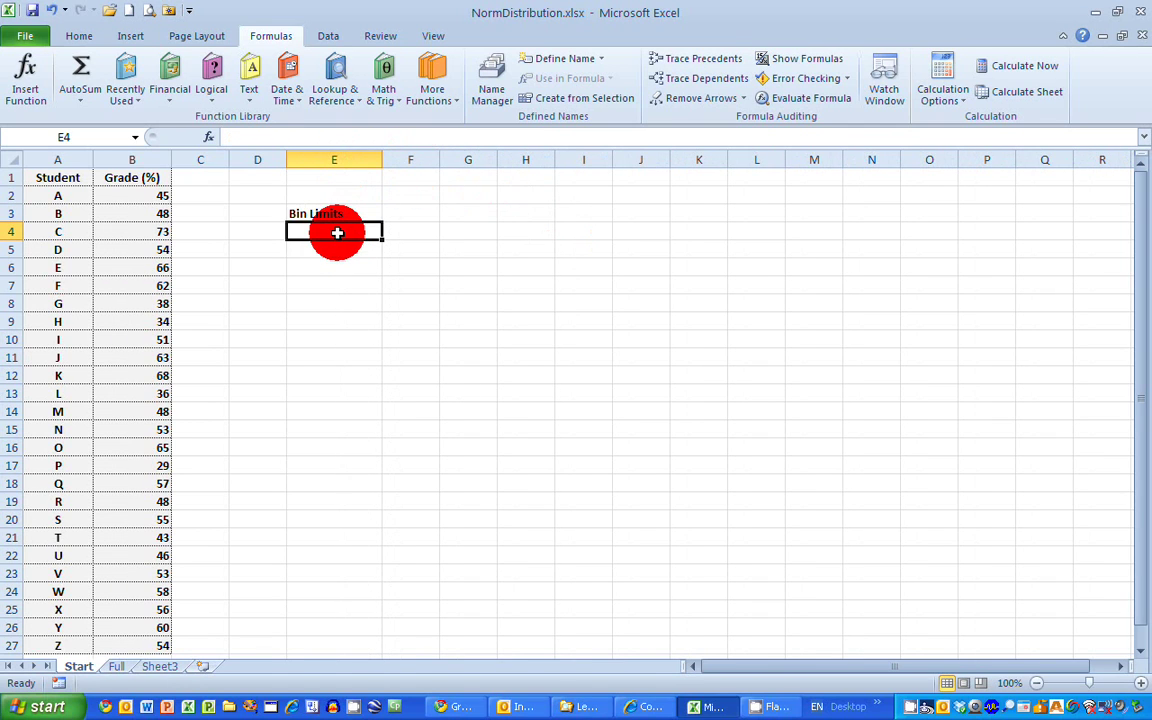
text(0)
click(339, 250)
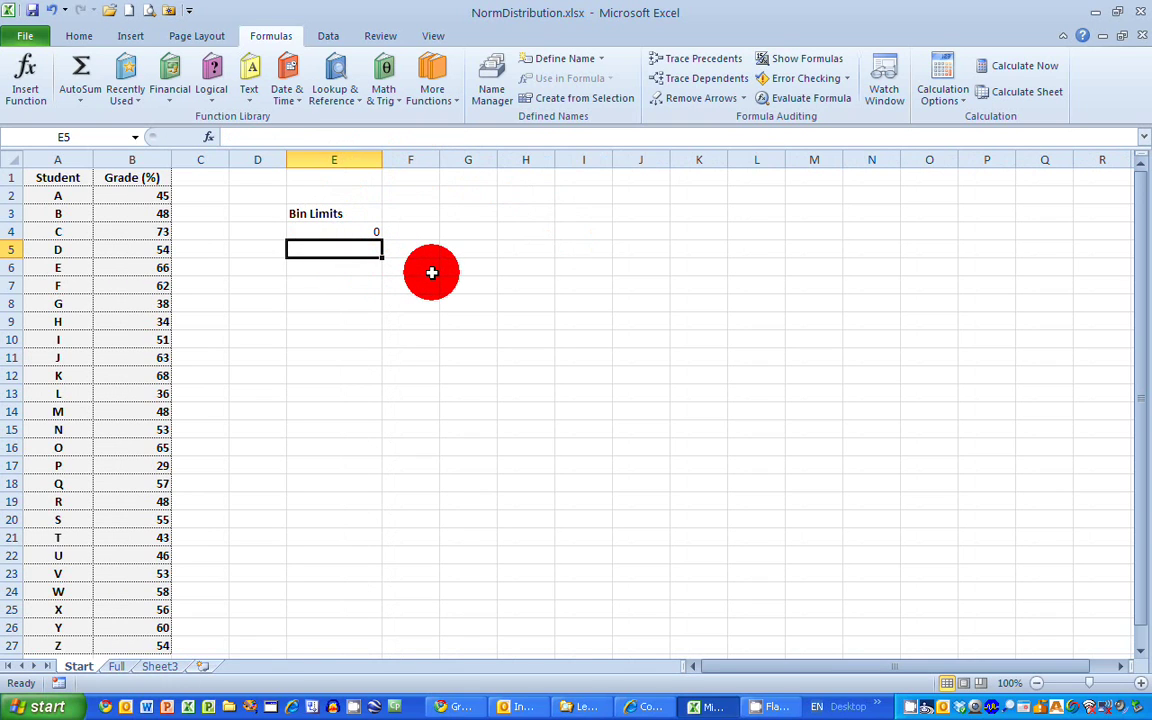
text(=)
click(375, 231)
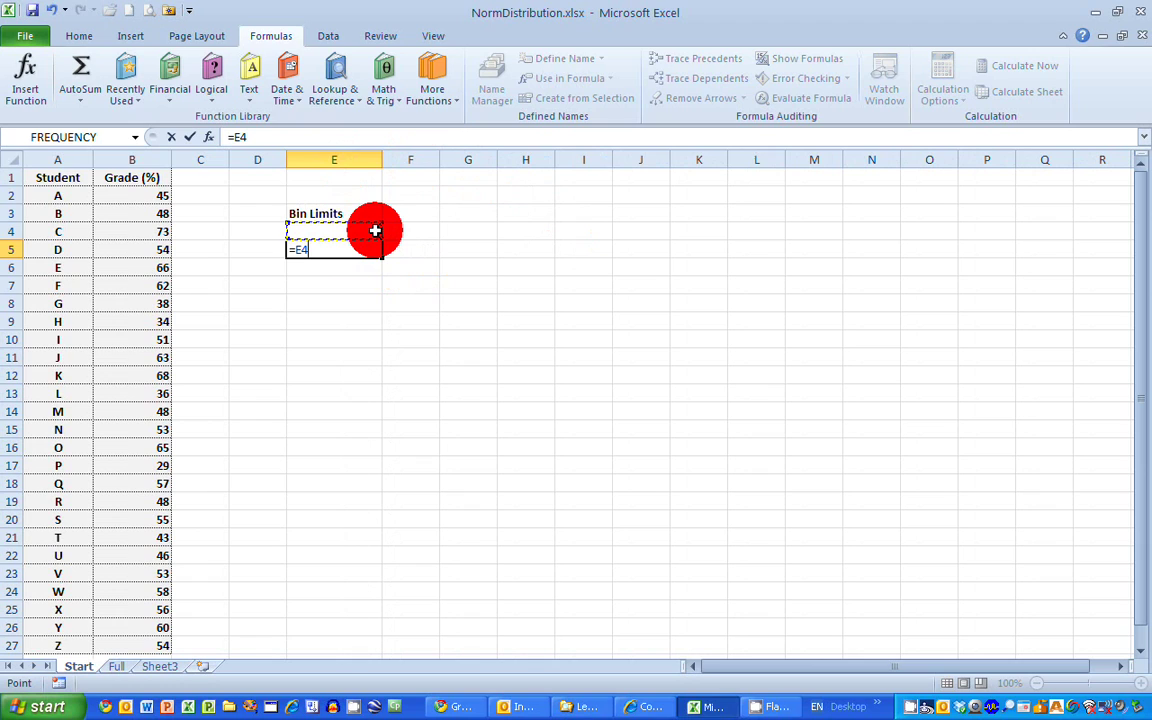
text(+)
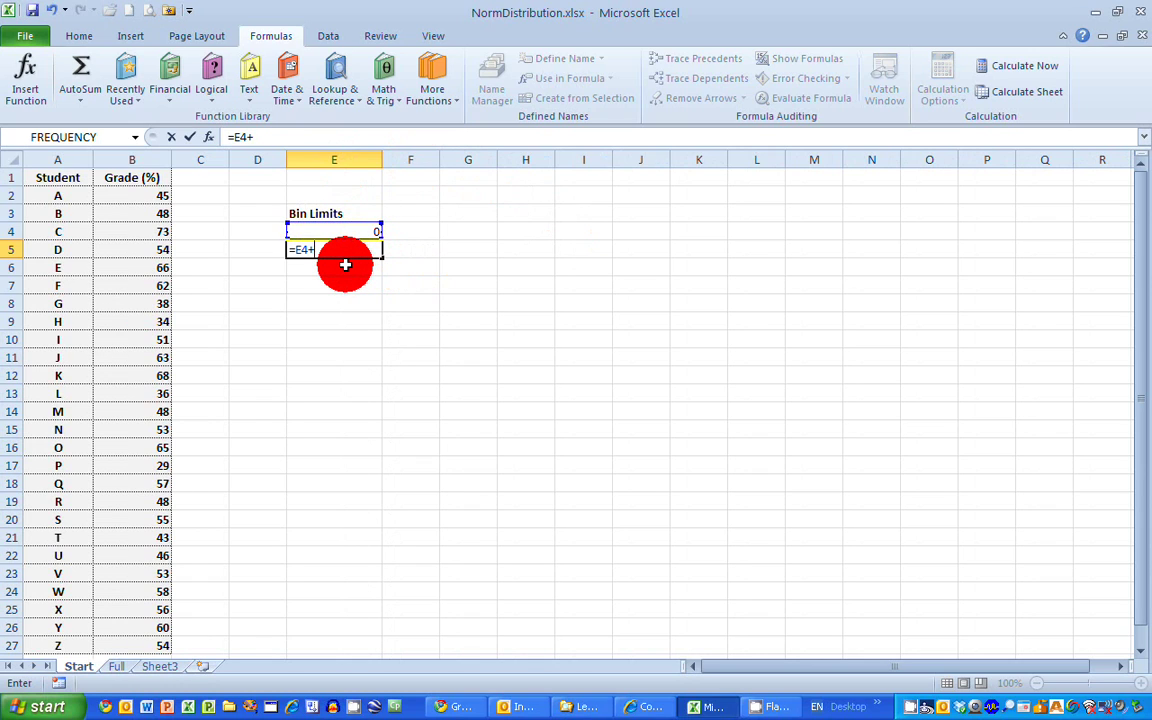
text(5)
key(Return)
click(370, 249)
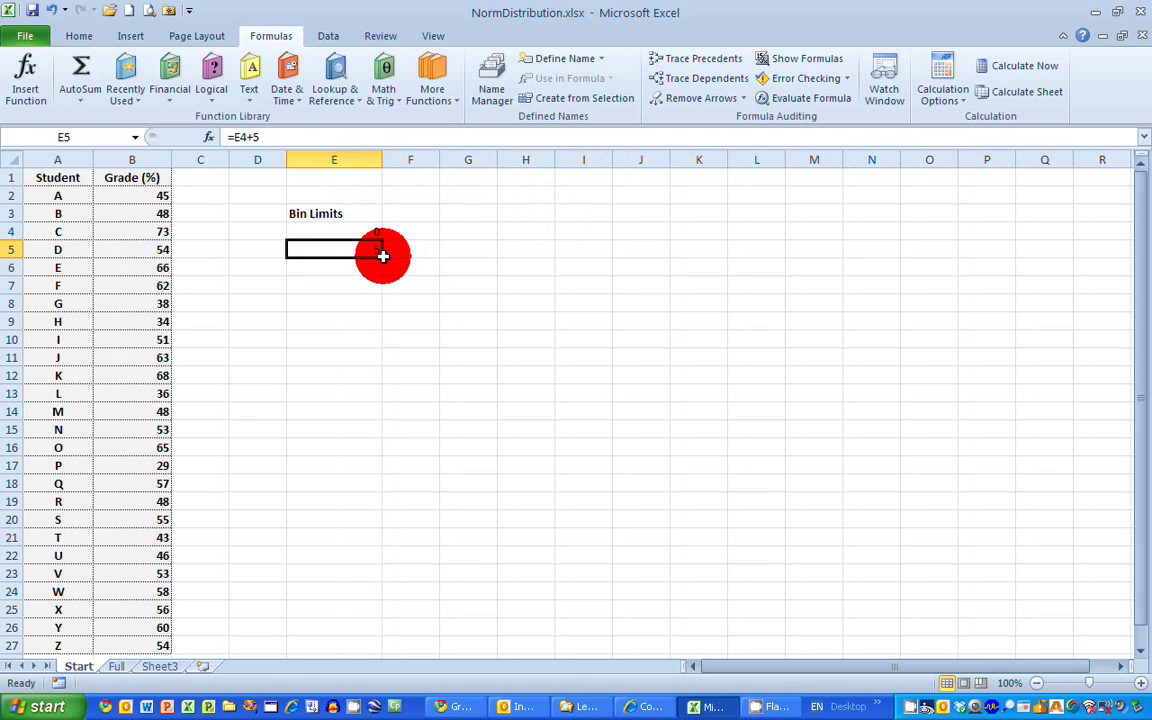
drag(381, 258, 378, 597)
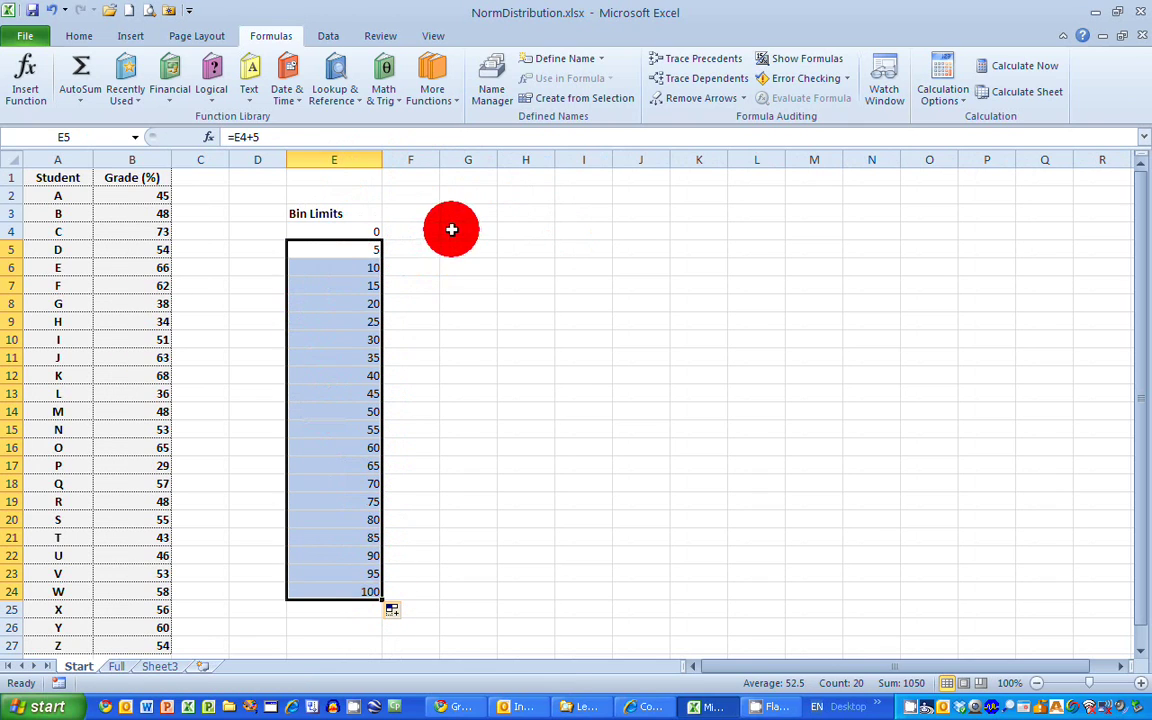
Step: Widen column F and enter the bold heading "Frequency" in cell F3
click(405, 232)
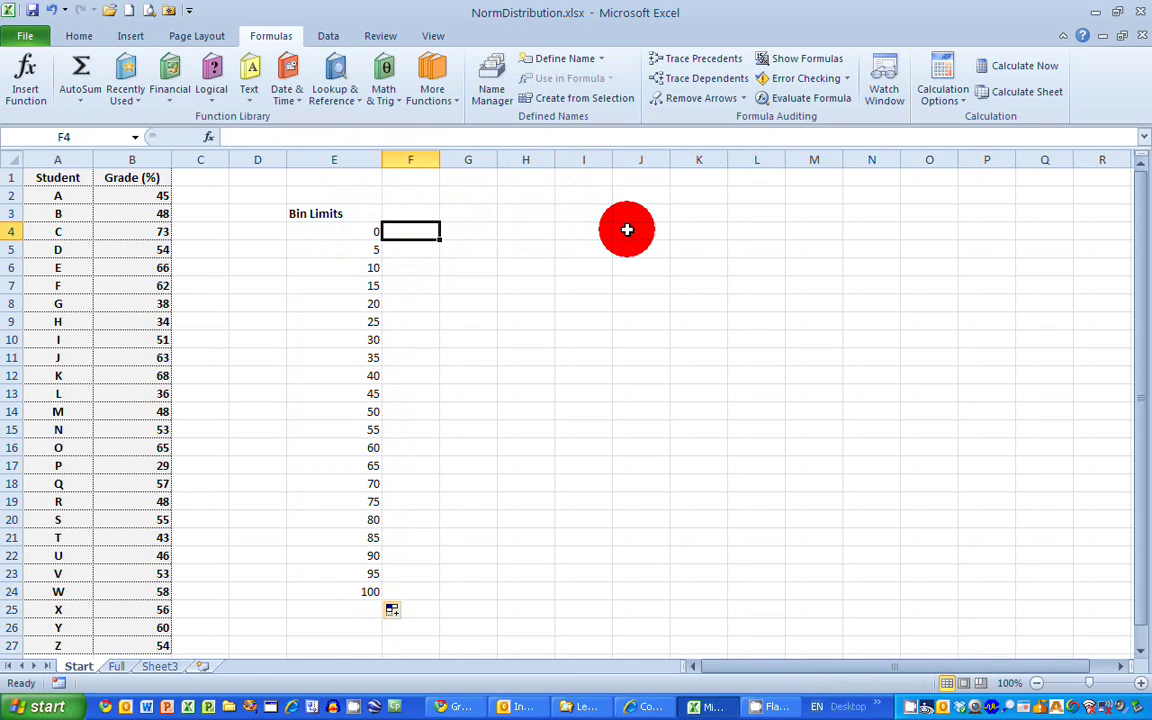
drag(439, 160, 460, 161)
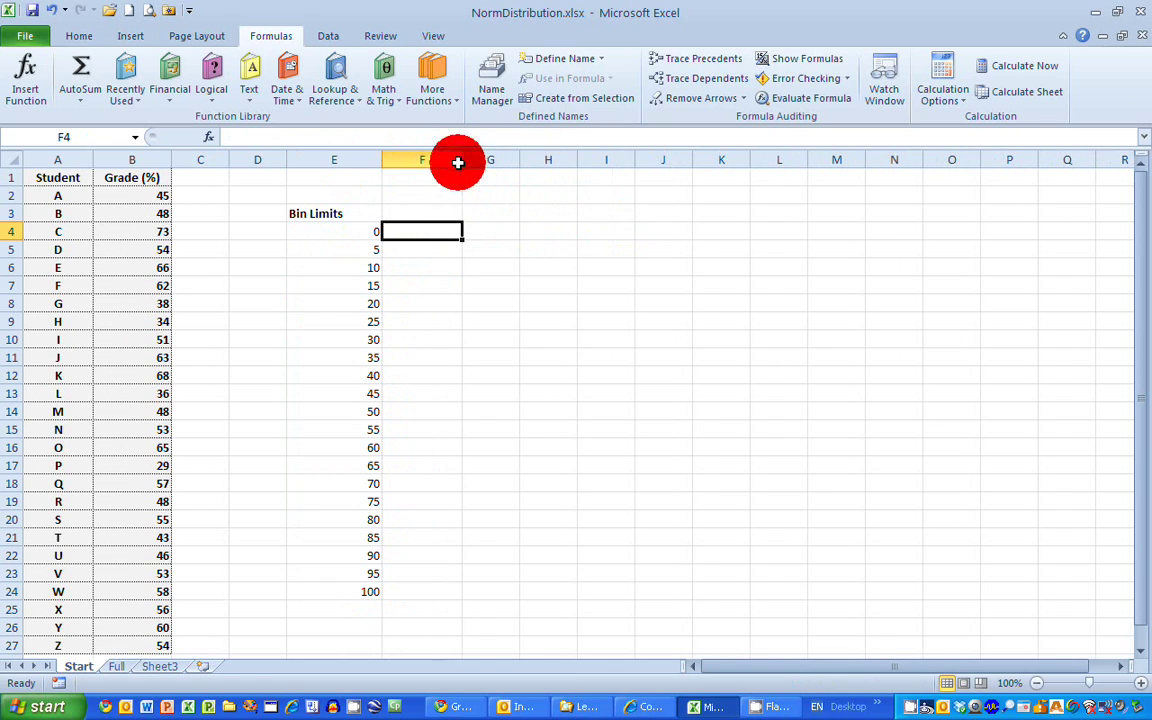
click(424, 215)
text(Fre)
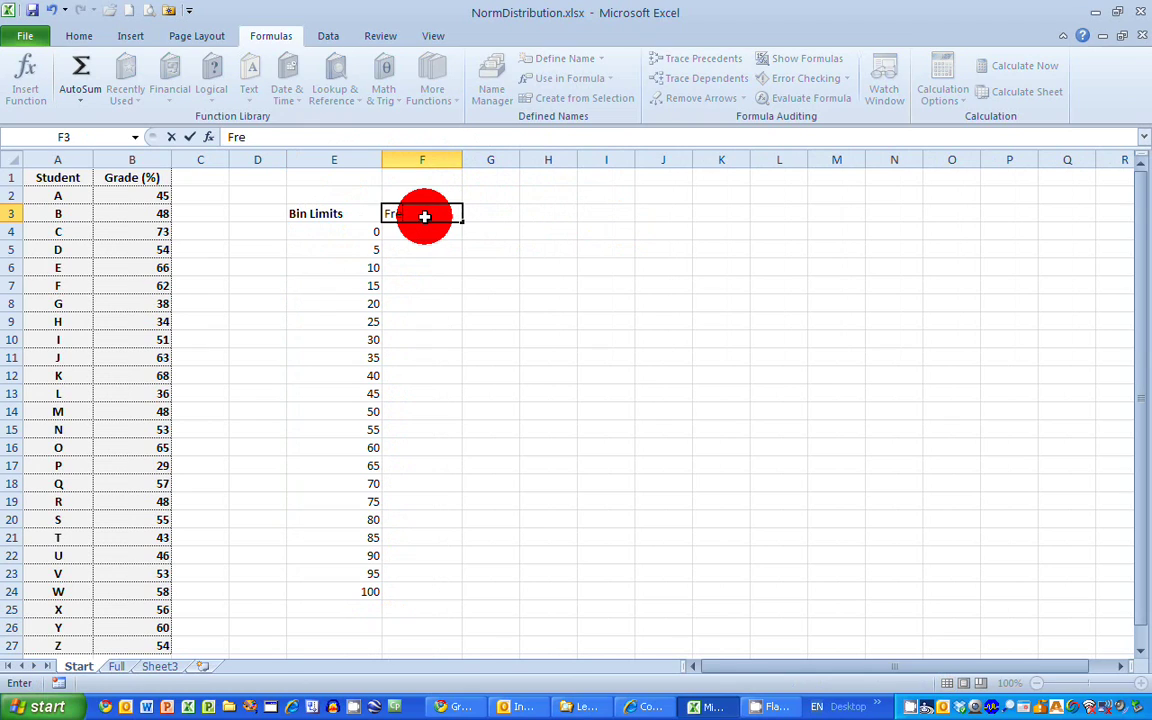
text(quency)
key(Return)
click(424, 216)
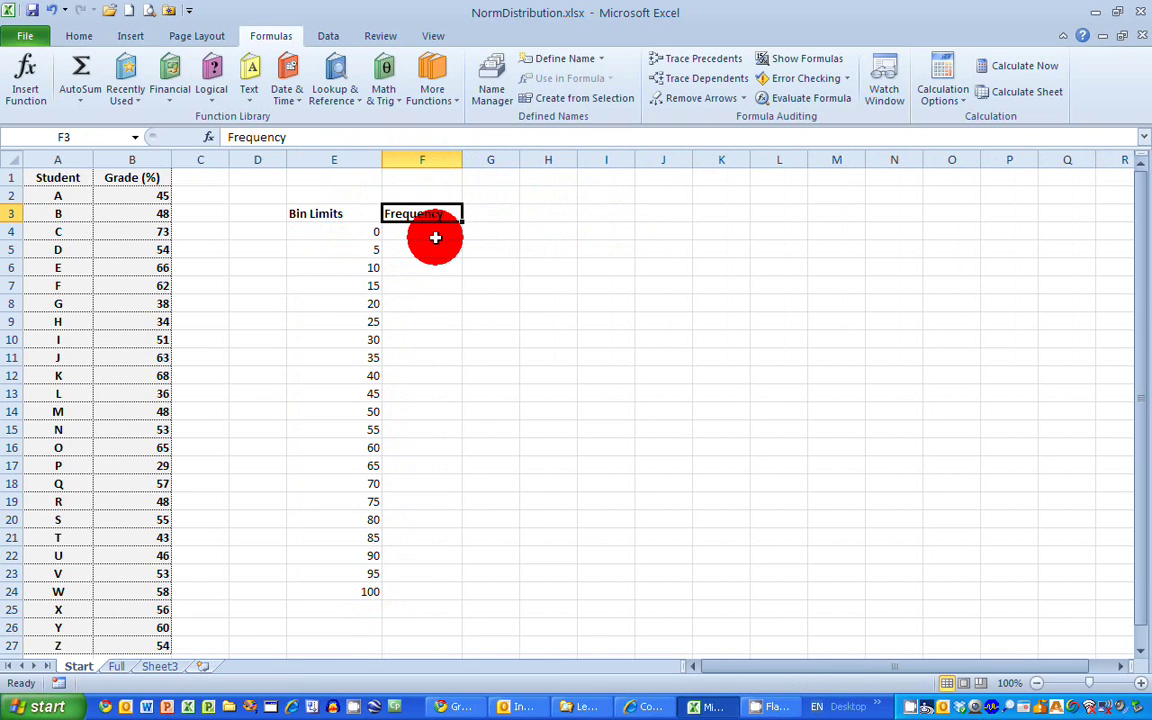
Step: Insert the statistical FREQUENCY function in cell F4 and move its arguments dialog slightly aside
click(426, 232)
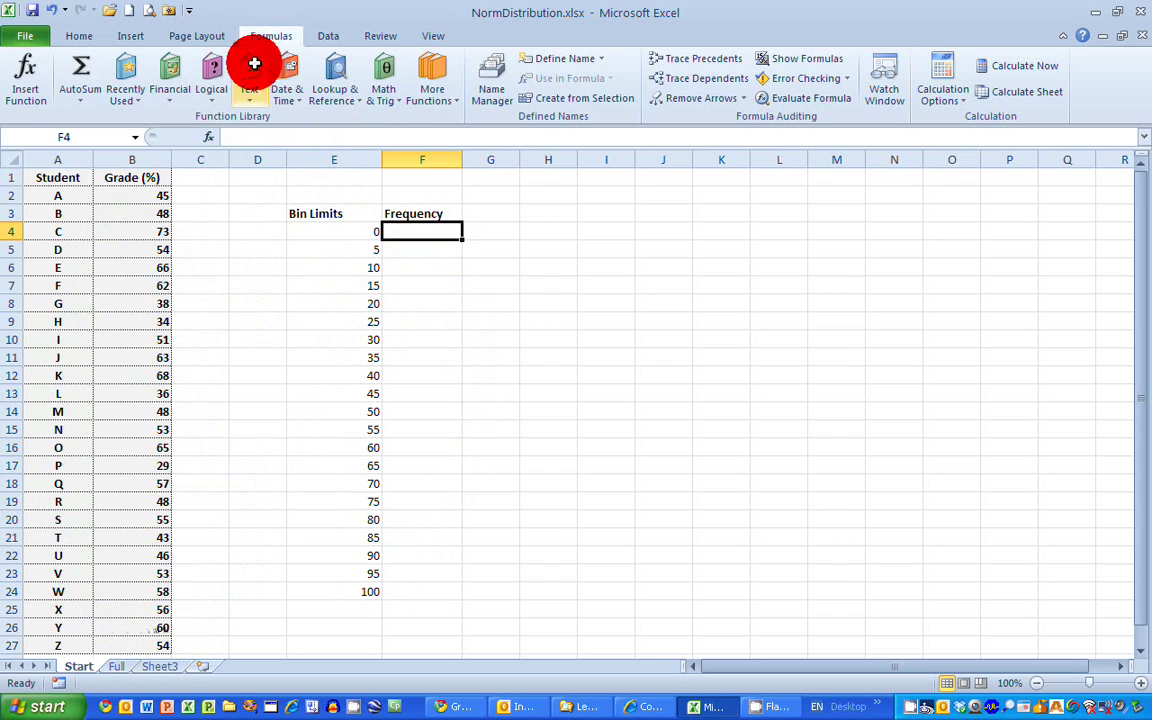
click(452, 102)
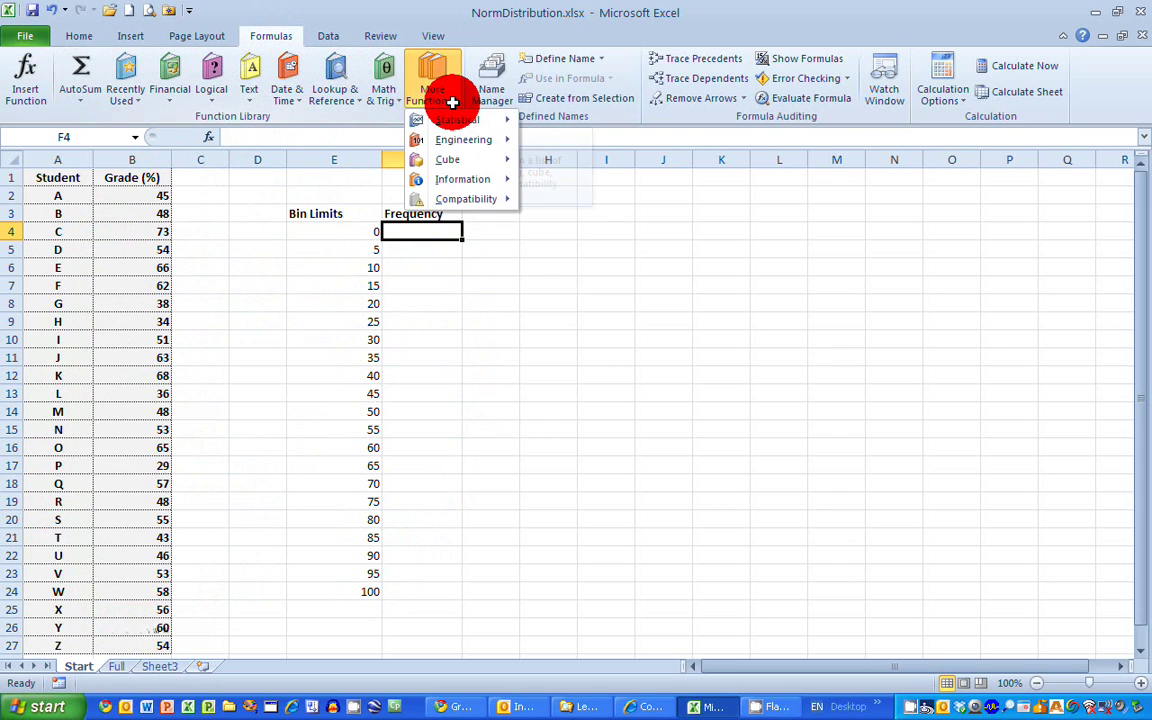
mouse_move(491, 117)
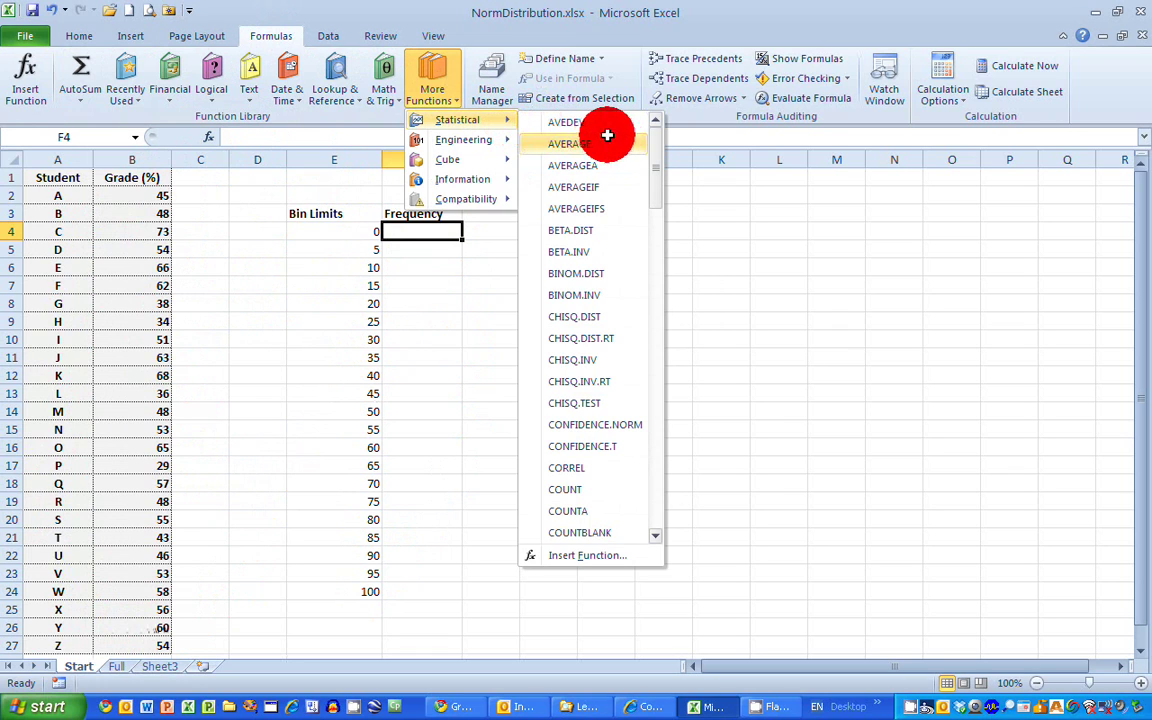
scroll(650, 190, down, 3)
scroll(650, 193, down, 4)
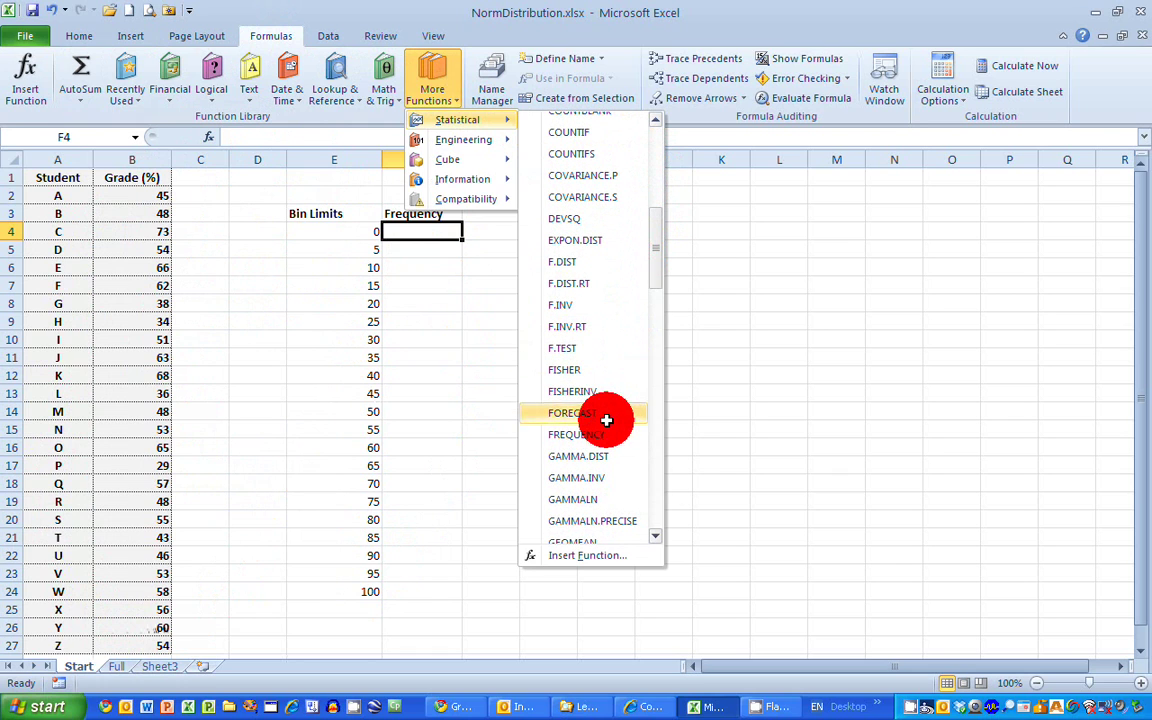
click(604, 434)
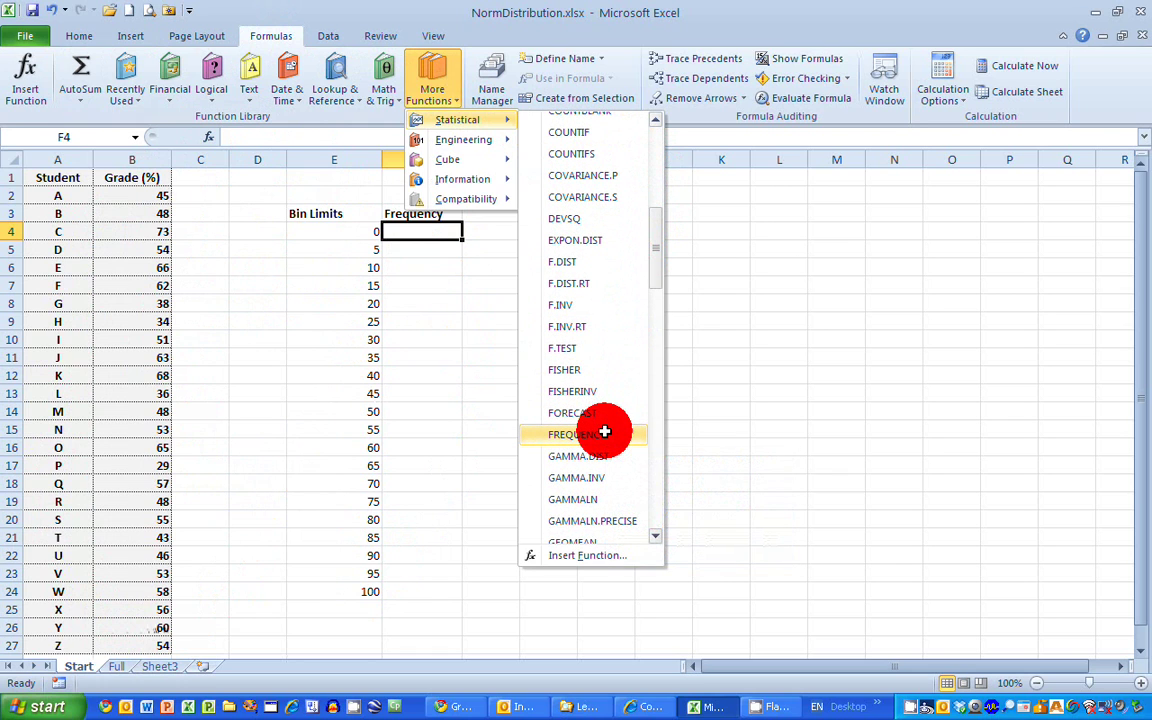
click(519, 288)
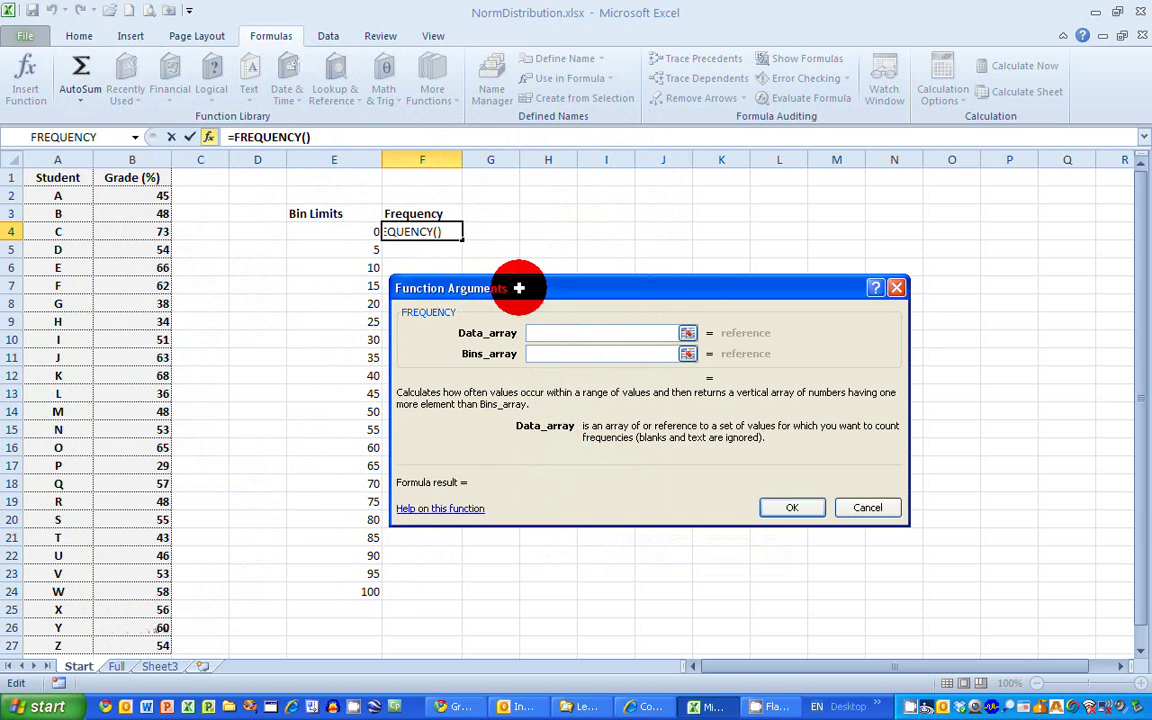
drag(519, 288, 532, 267)
click(542, 307)
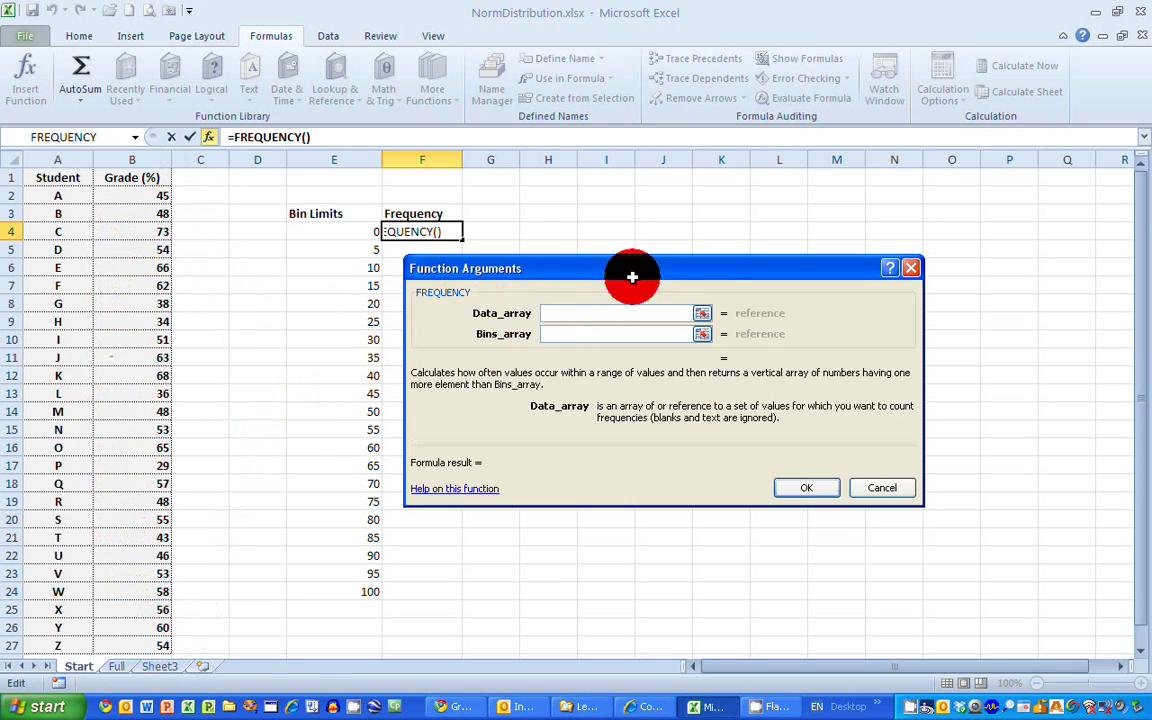
Step: Set the function's Data_array to the student grades in B2:B27
click(702, 313)
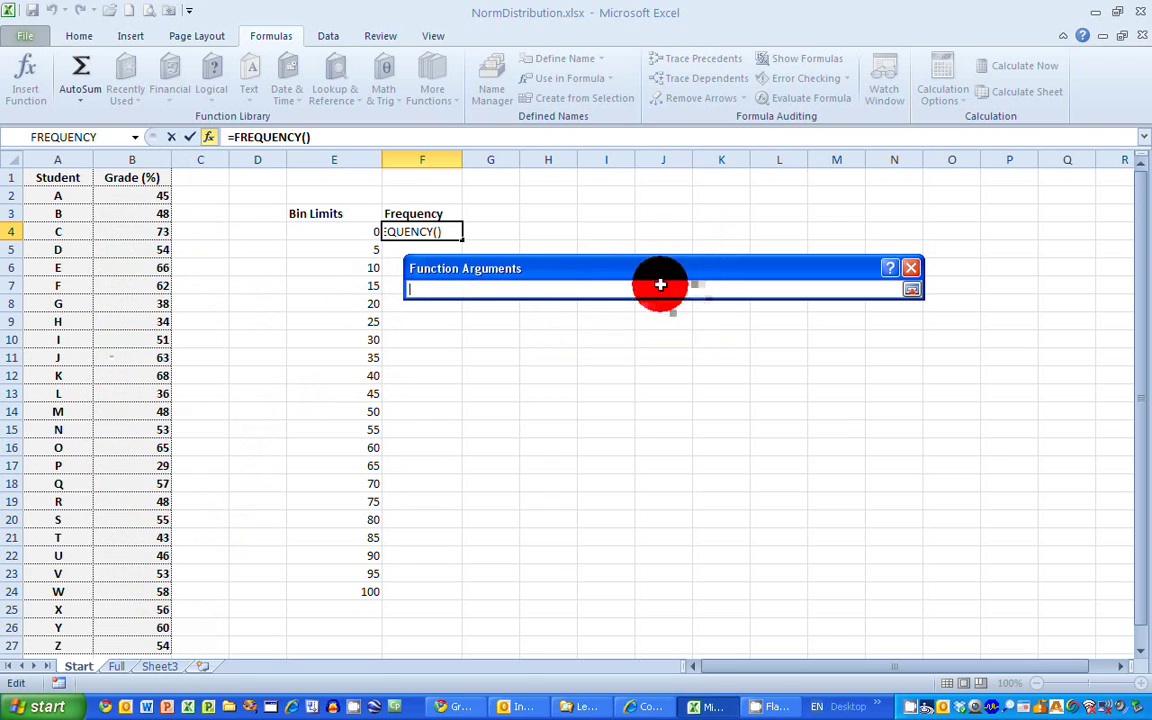
click(149, 197)
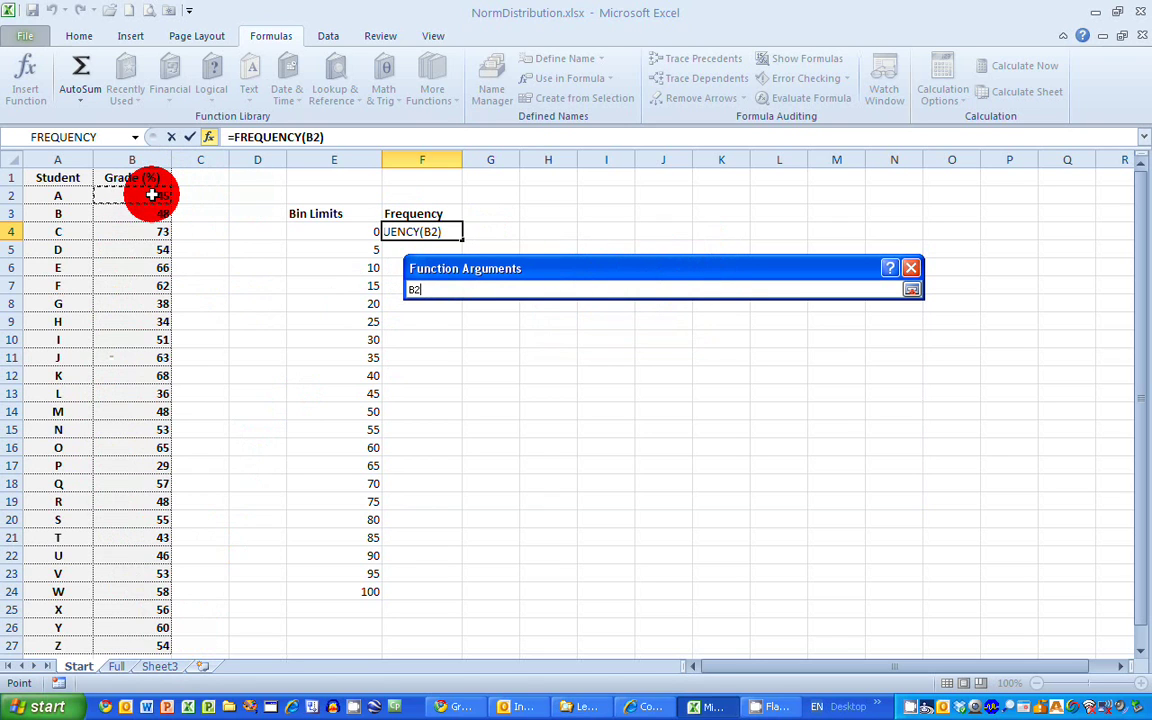
shift+click(156, 643)
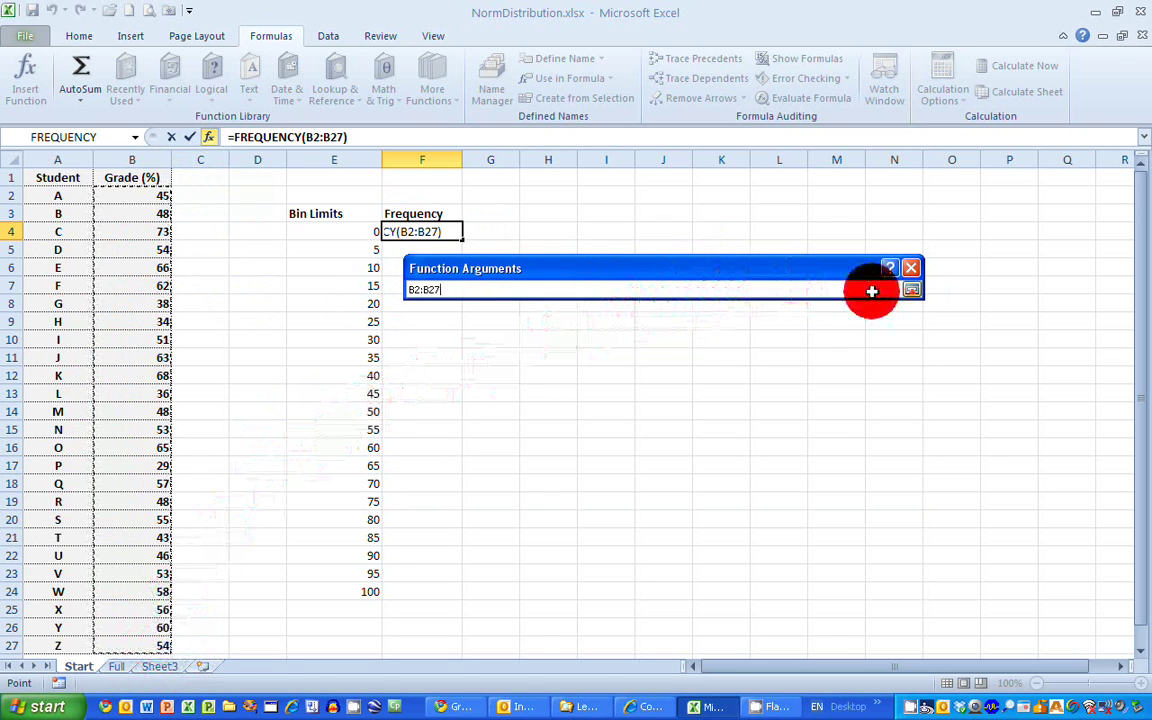
click(911, 289)
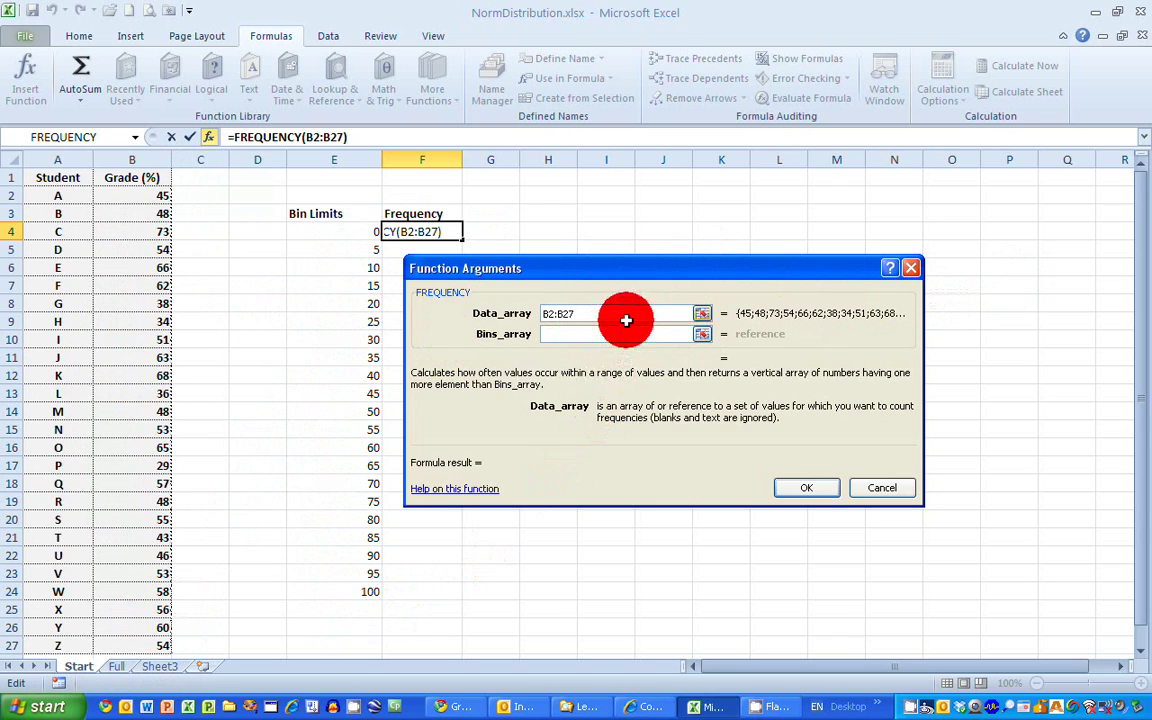
Step: Set the Bins_array to the bin limits in E4:E24 and complete the FREQUENCY formula
click(702, 333)
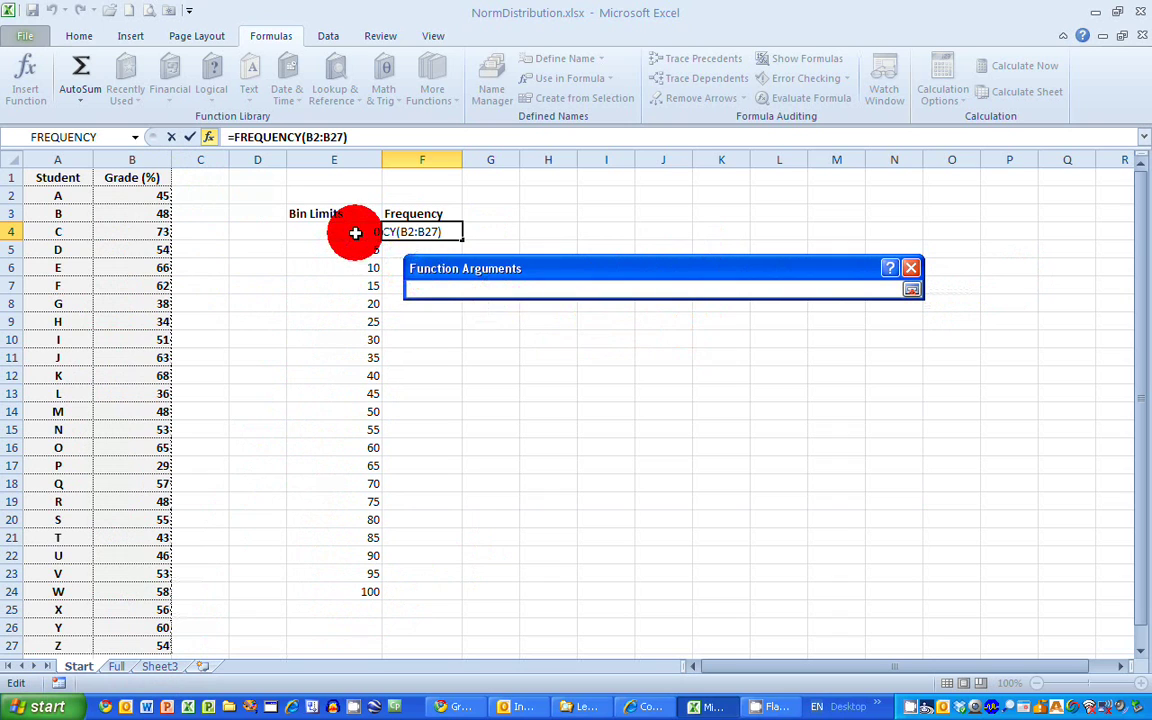
click(355, 232)
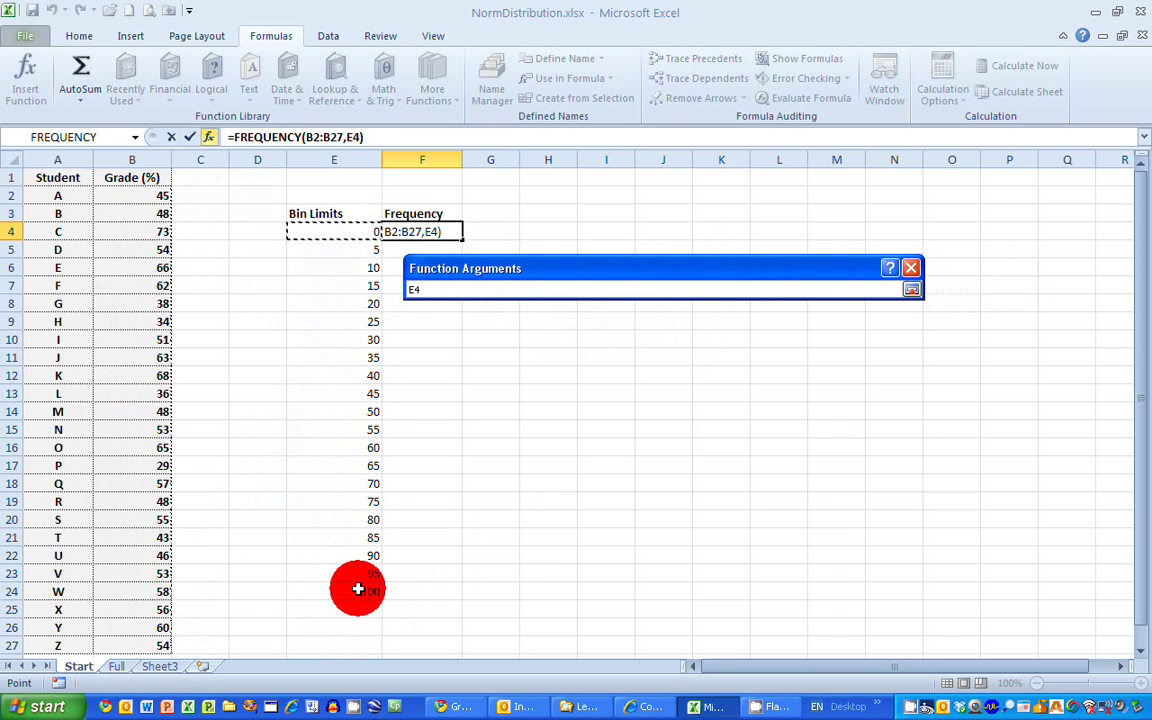
drag(358, 589, 357, 590)
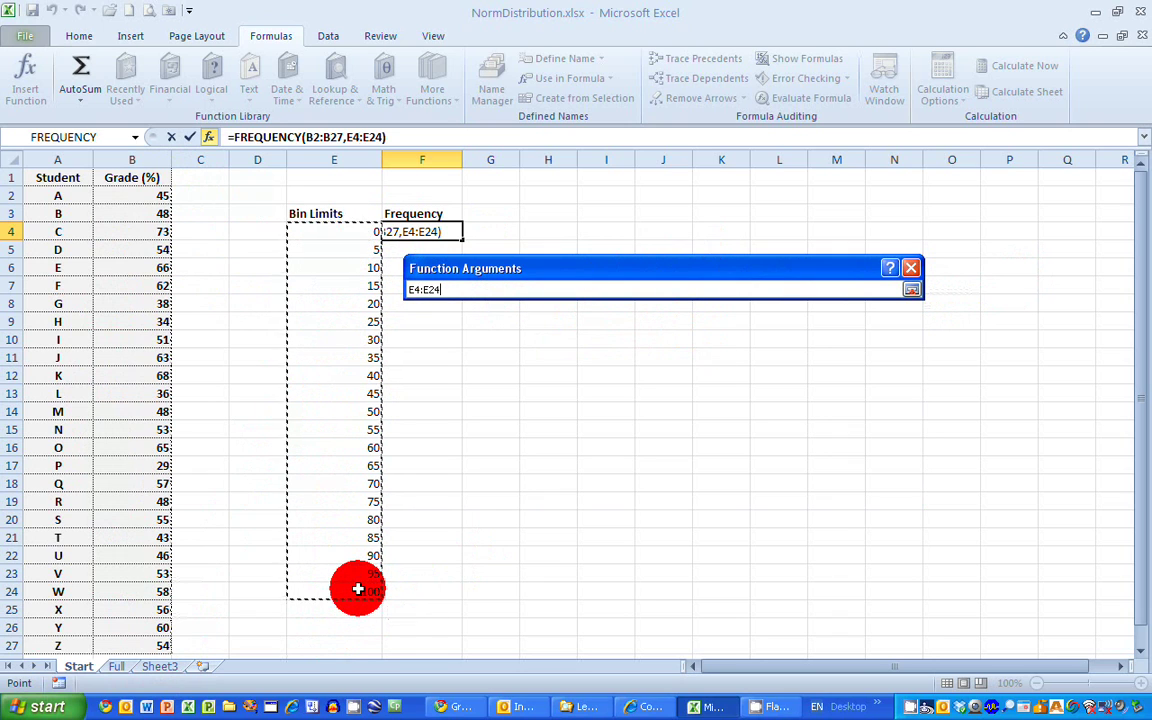
click(915, 289)
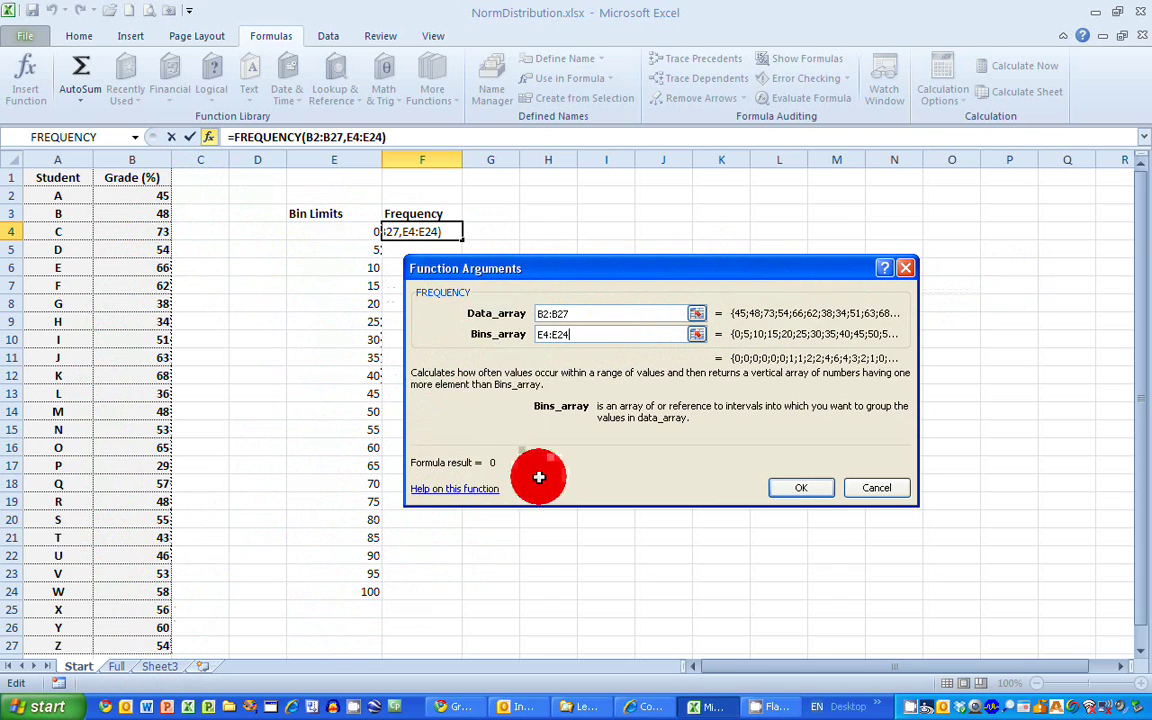
click(794, 484)
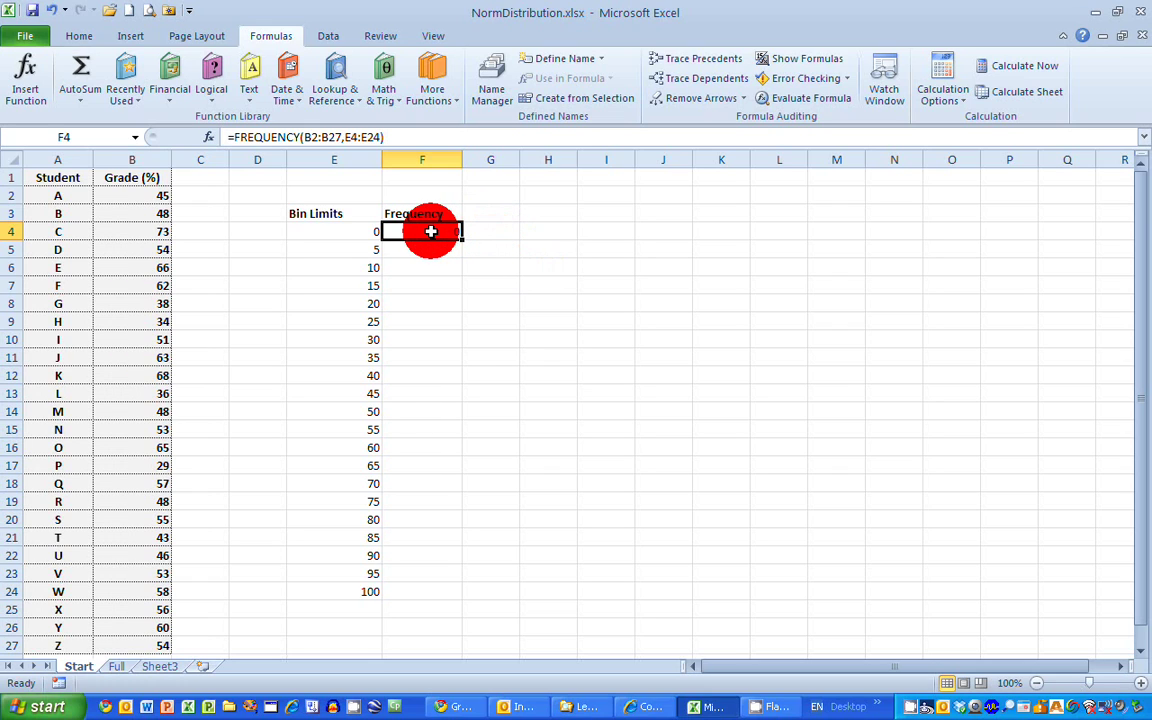
Step: Apply the FREQUENCY formula from F4 as an array formula across the range F4:F24
drag(430, 230, 415, 585)
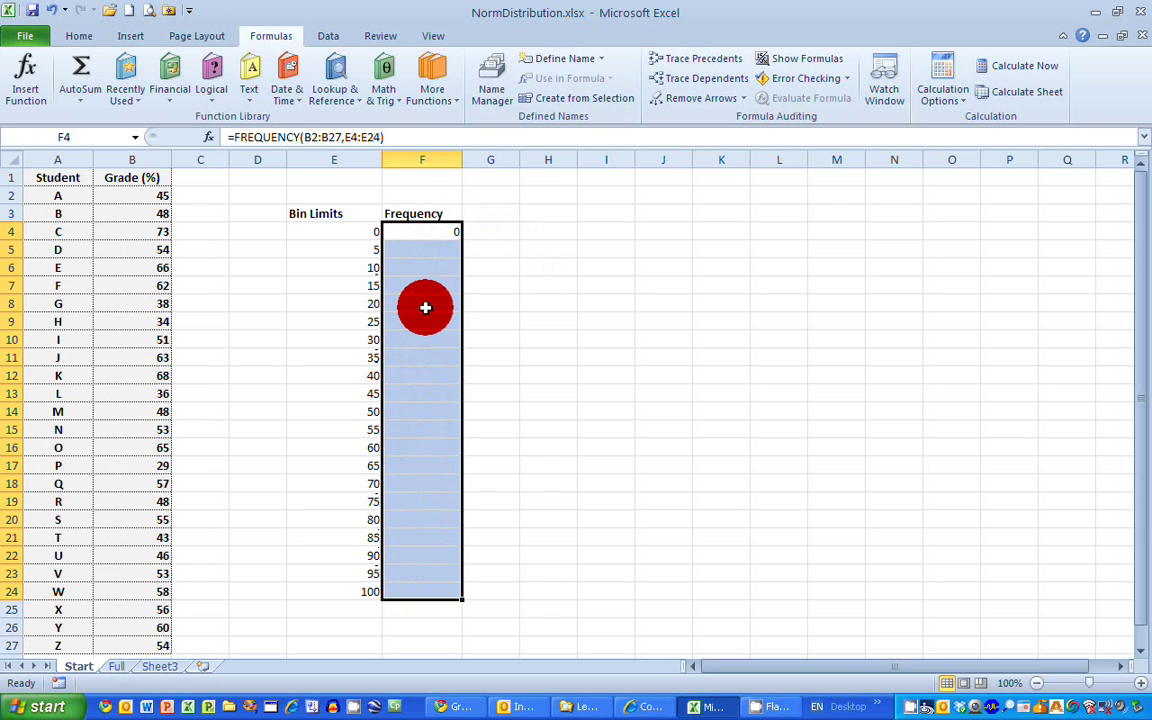
click(421, 138)
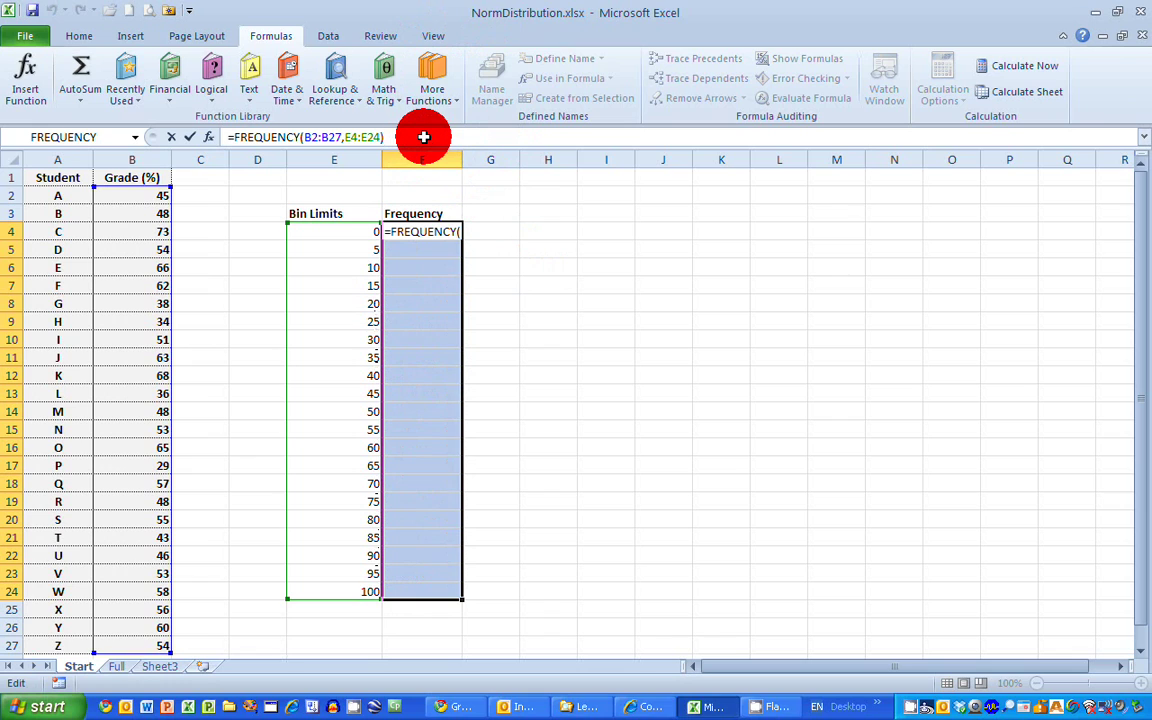
key(ctrl+shift+Return)
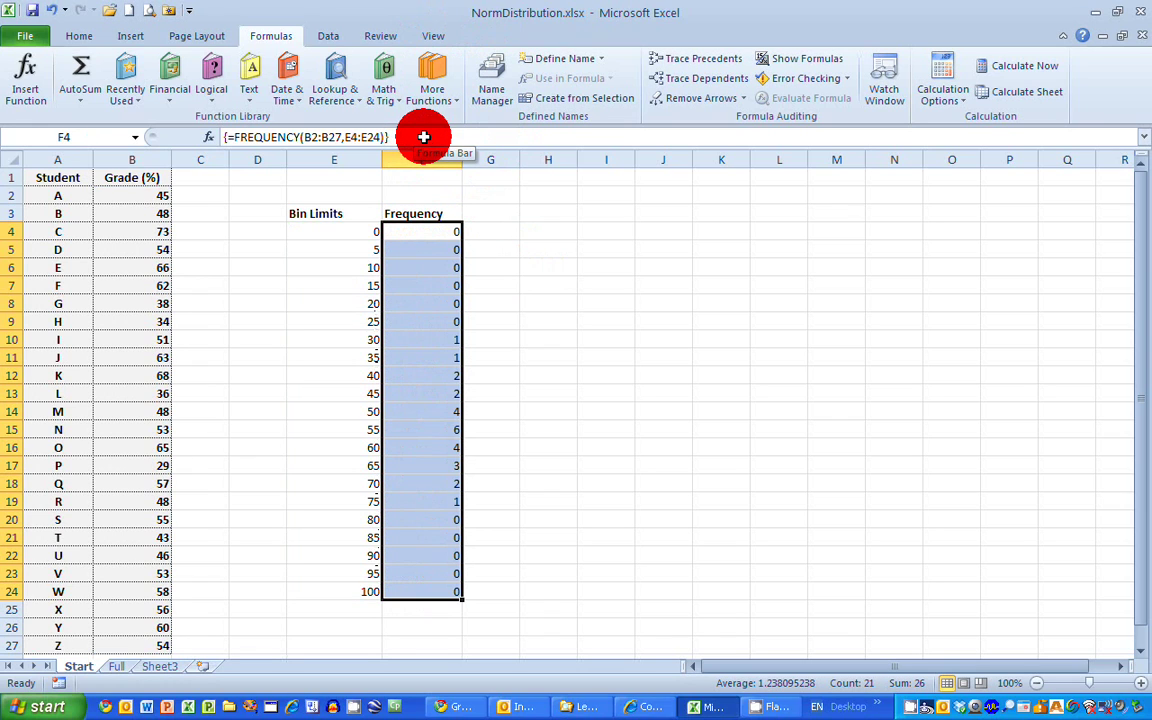
Step: Insert a 2-D clustered column chart of the Frequency column, using the range F3:F24
click(497, 230)
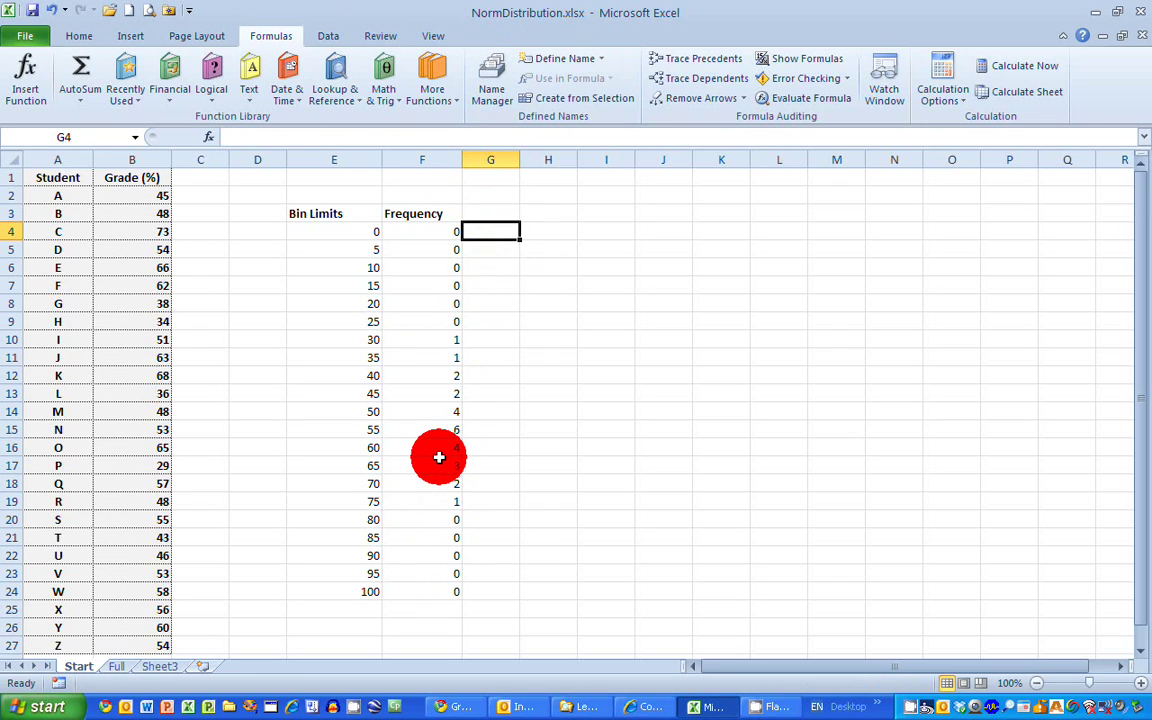
drag(440, 211, 437, 589)
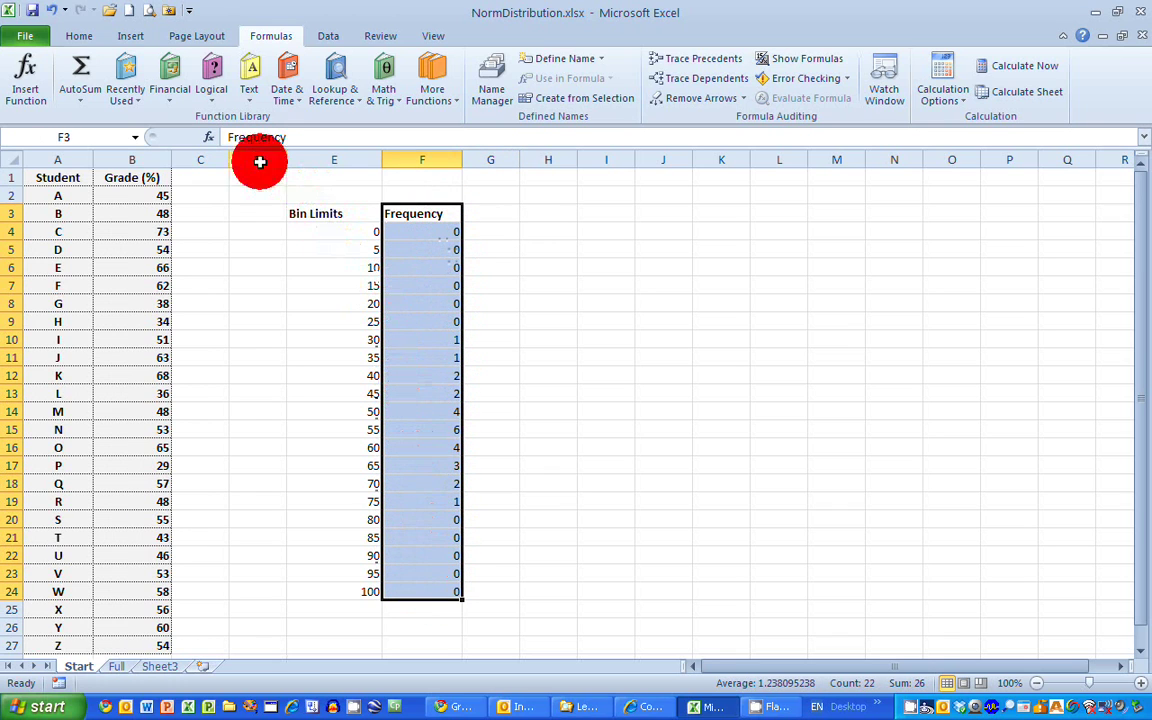
click(125, 36)
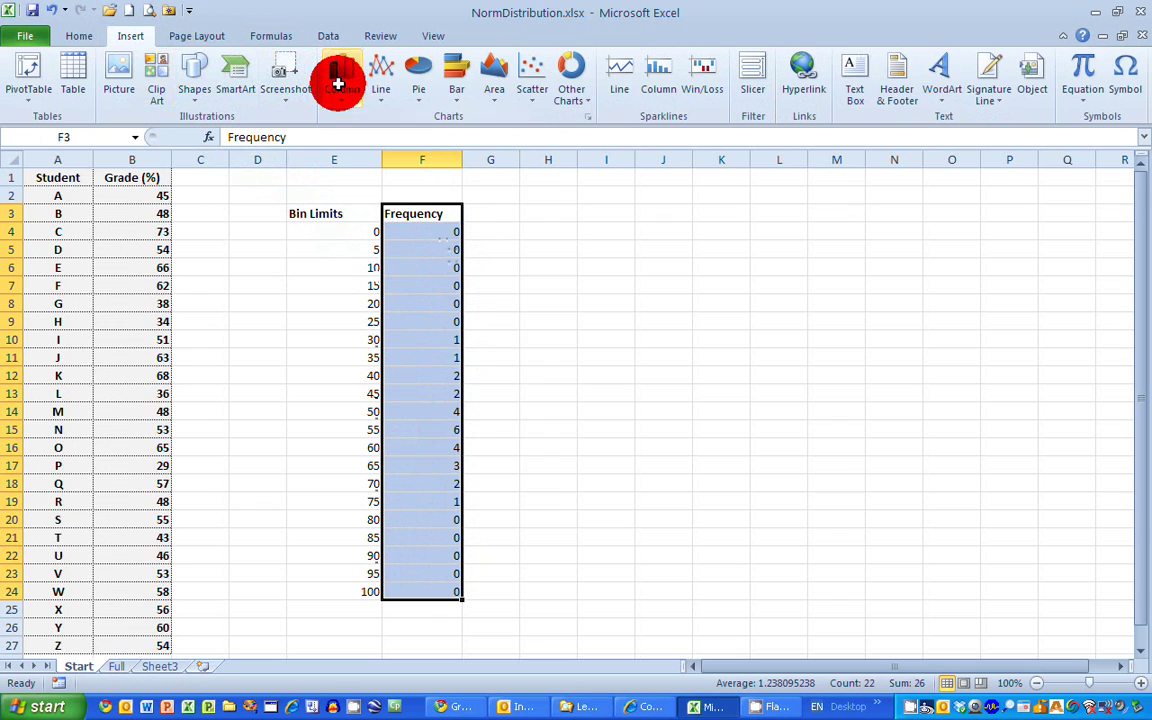
click(338, 84)
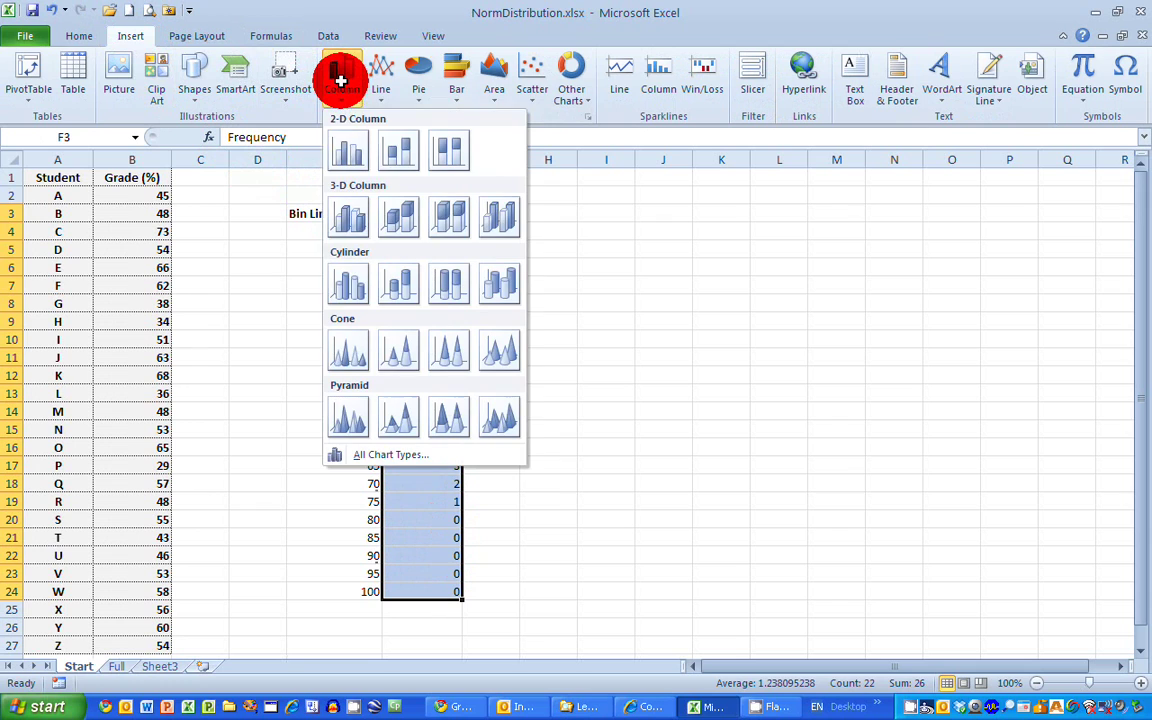
click(349, 148)
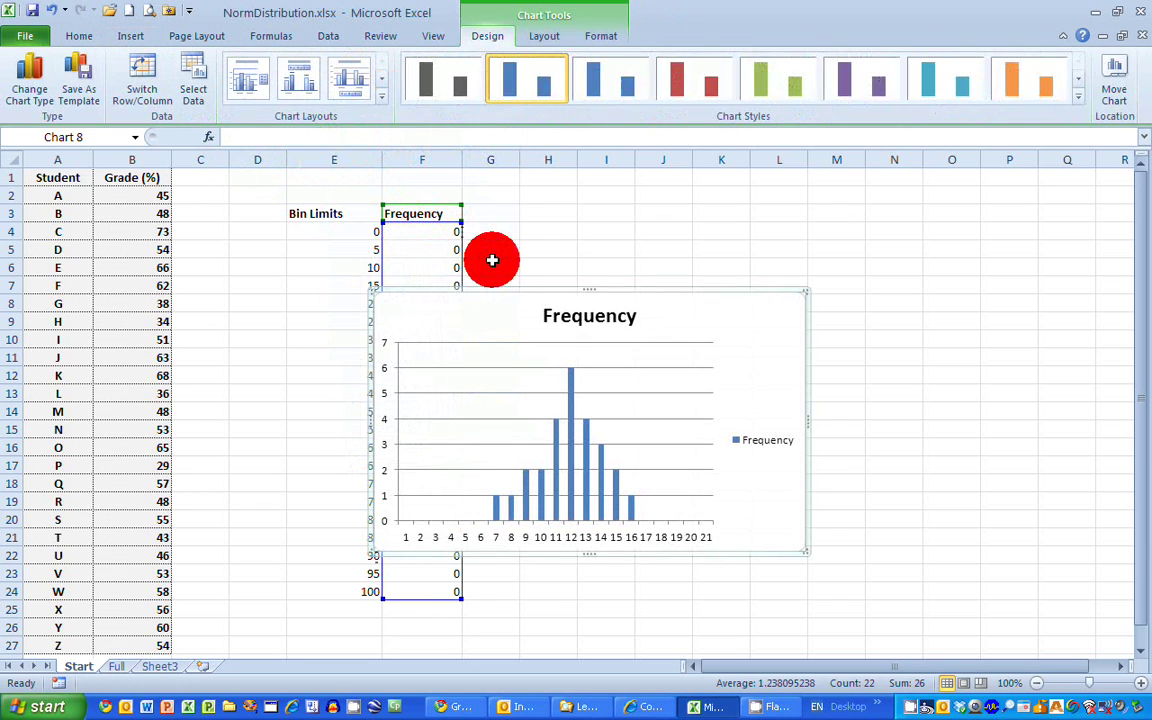
Step: Move the chart clear of the frequency table so it starts at about cell H4, and delete its legend
drag(532, 288, 687, 223)
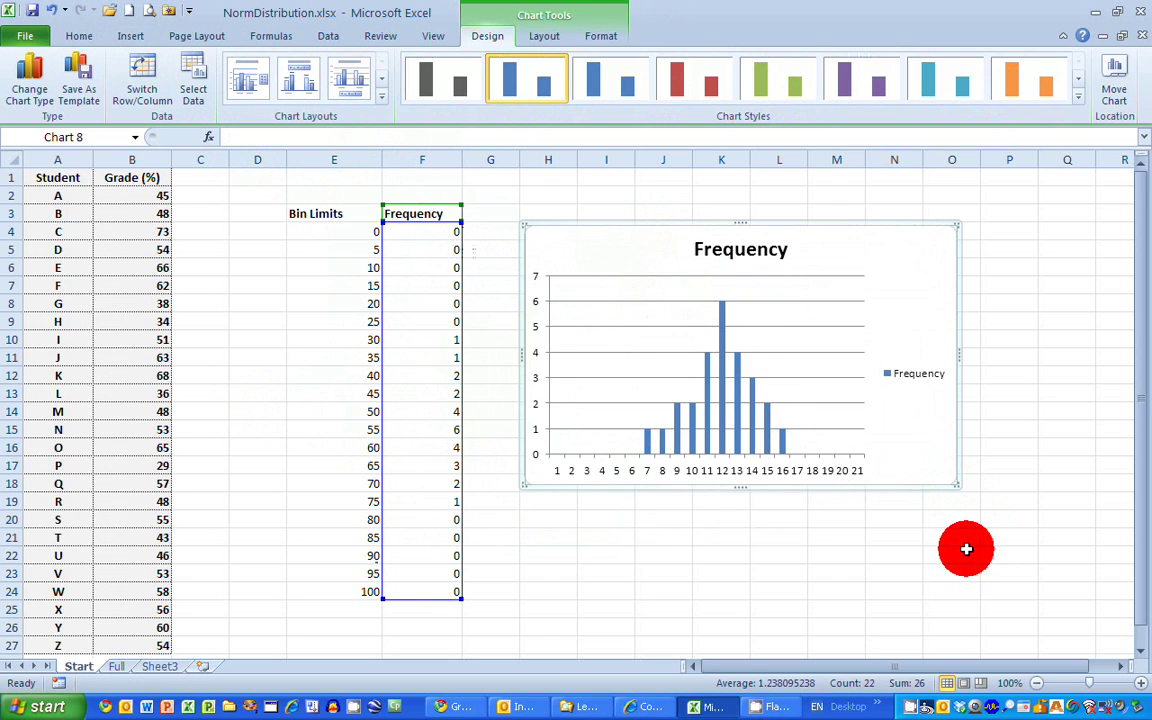
click(923, 366)
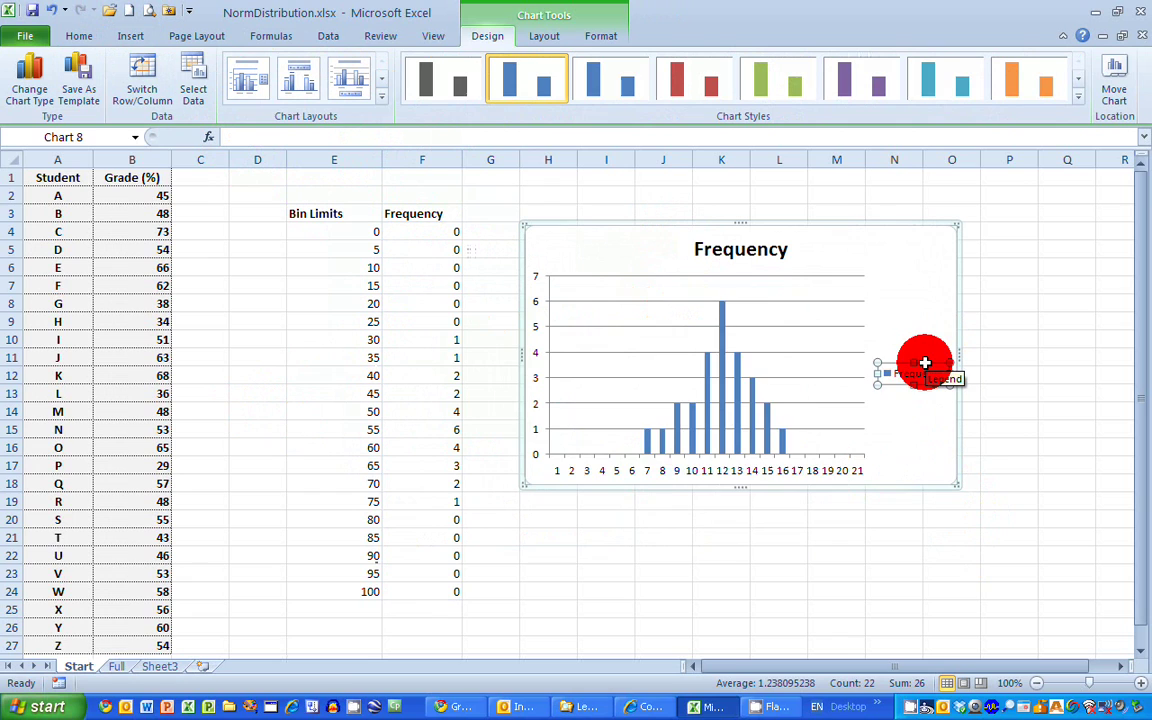
key(Delete)
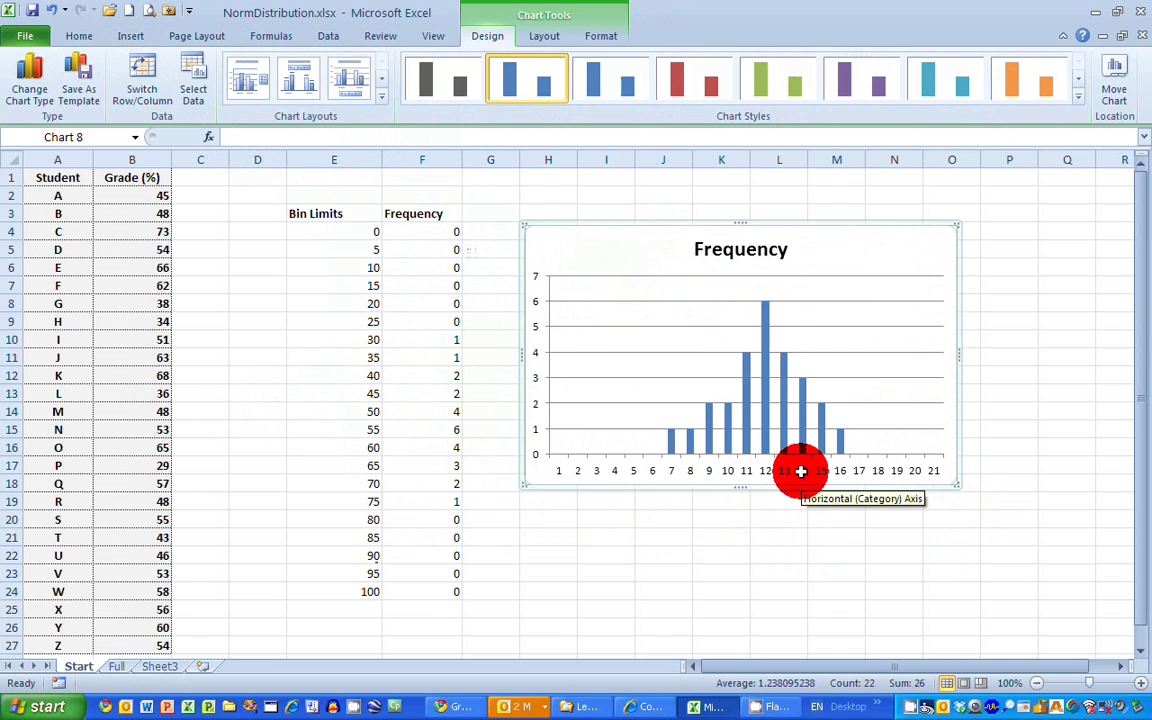
Step: Set the chart's horizontal category axis labels to the bin limits in E4:E24 through its data source settings
click(801, 471)
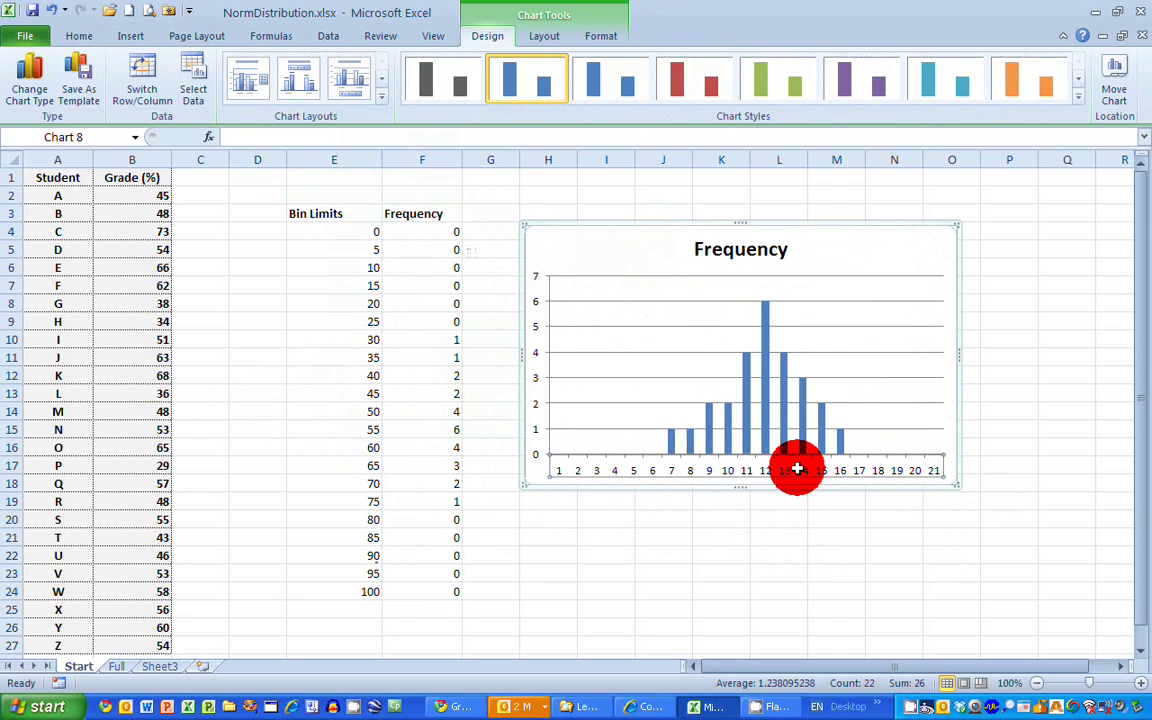
right_click(796, 466)
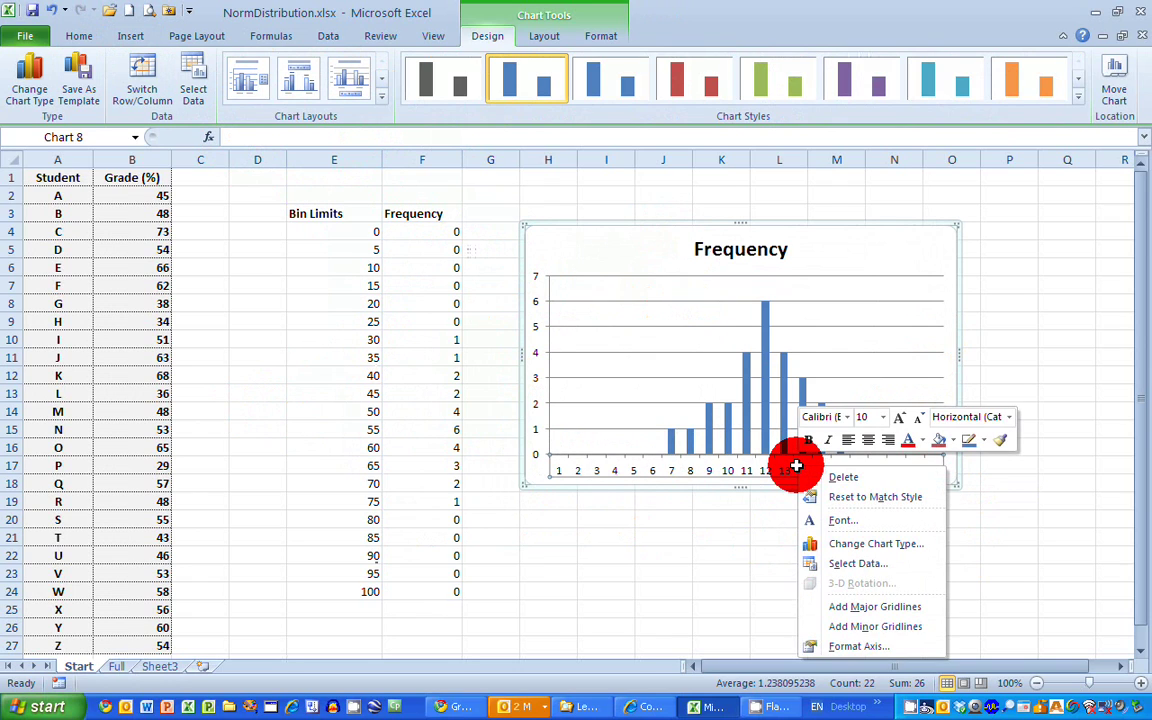
click(879, 563)
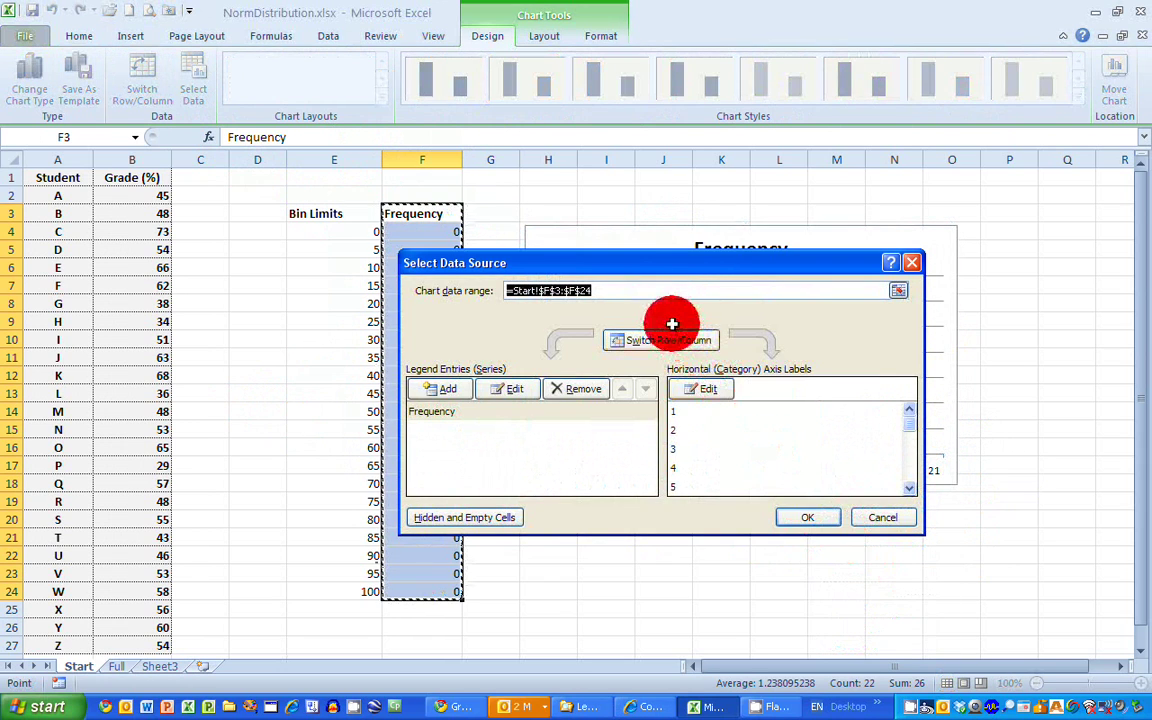
drag(656, 260, 758, 229)
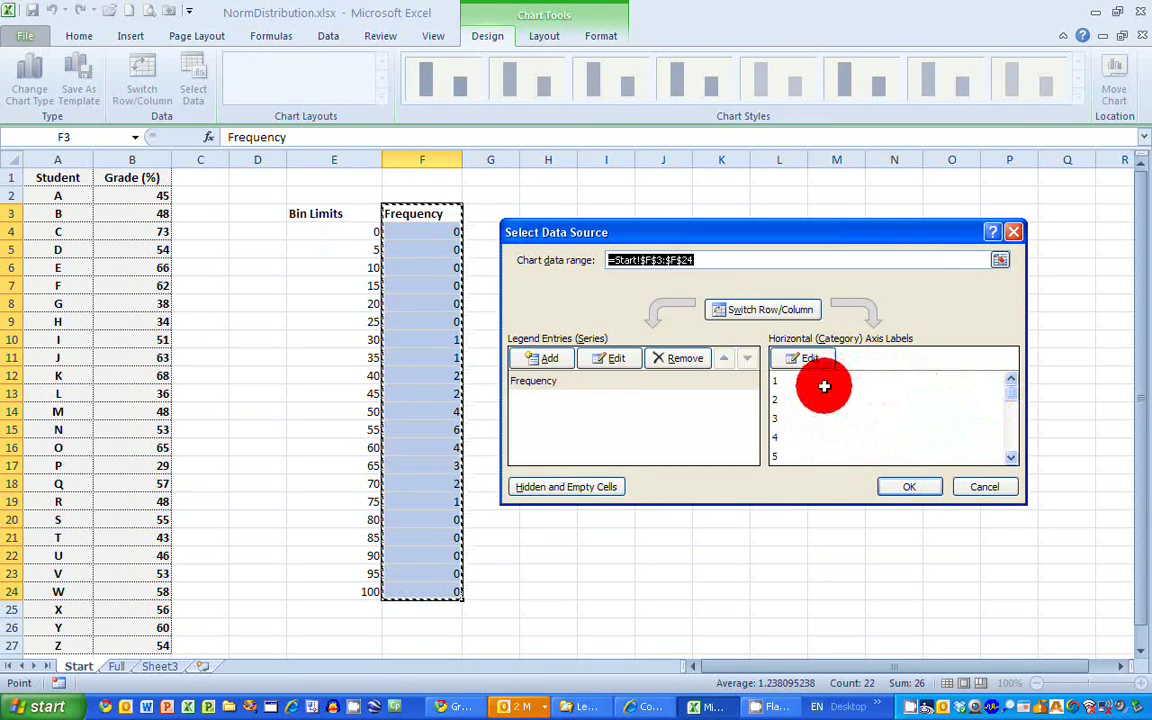
scroll(995, 400, down, 5)
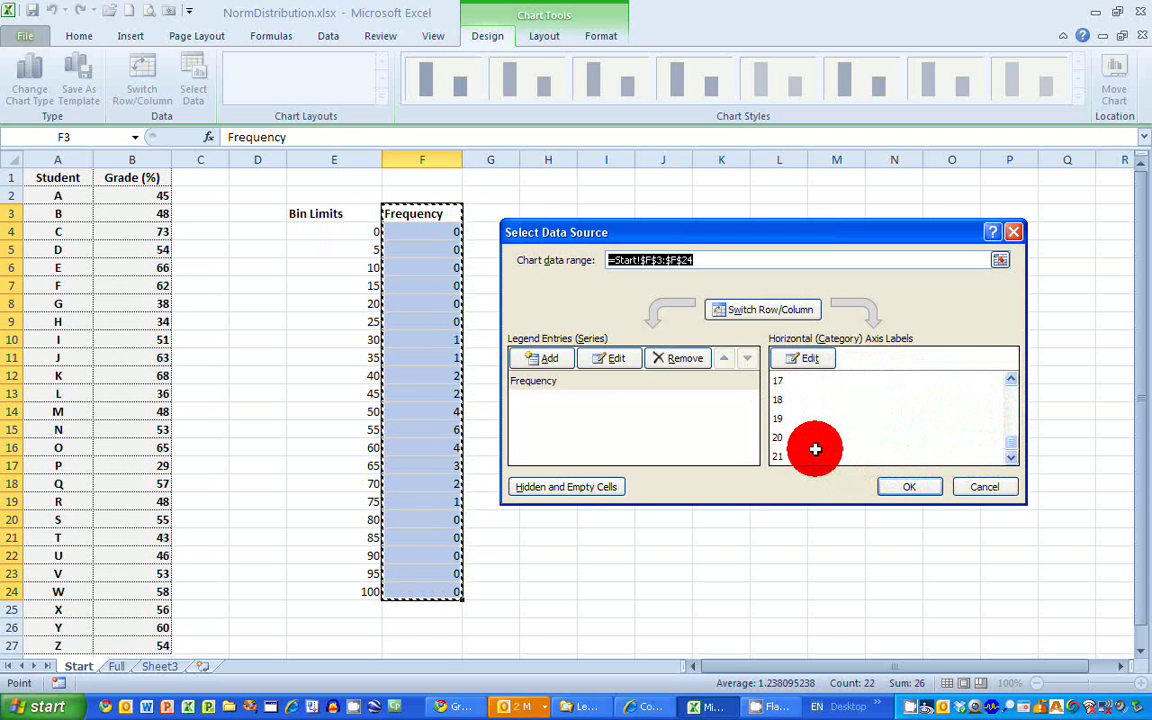
click(814, 358)
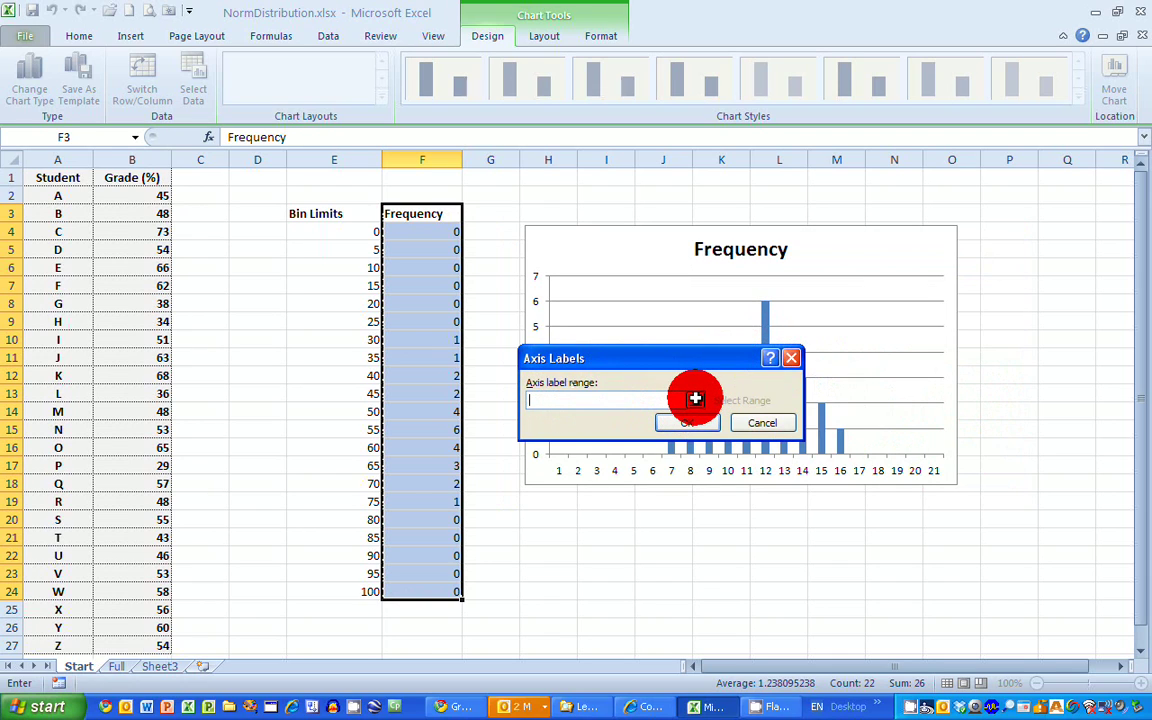
click(695, 398)
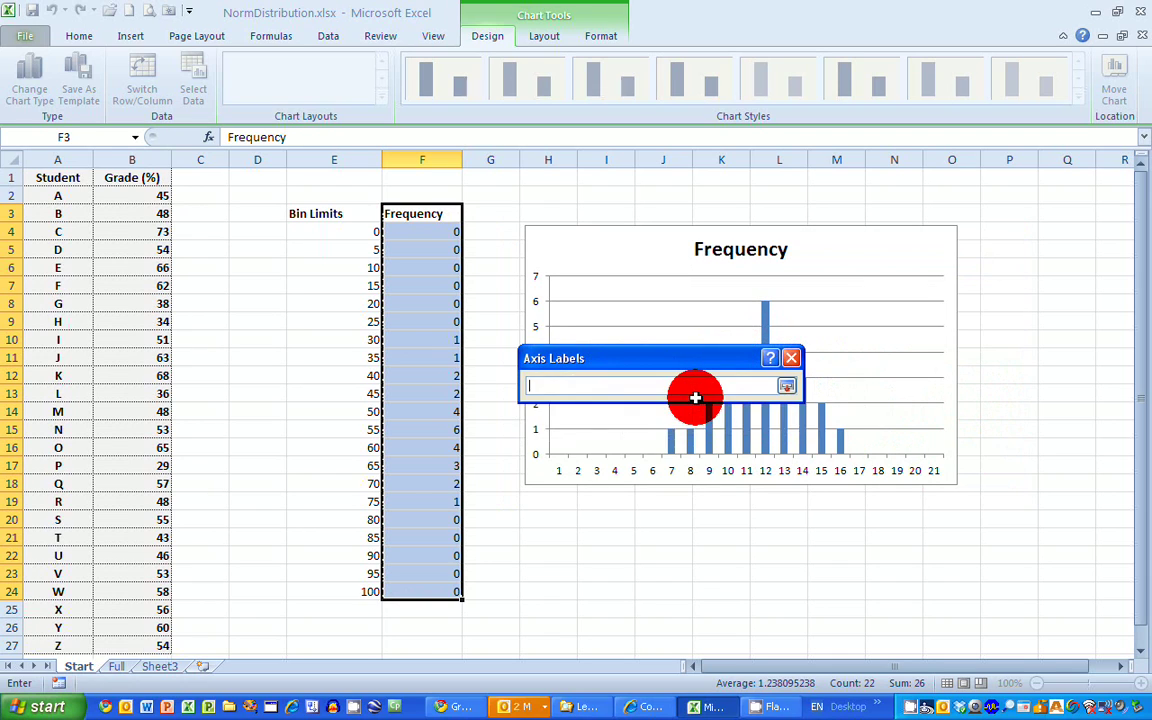
click(354, 229)
drag(354, 229, 355, 594)
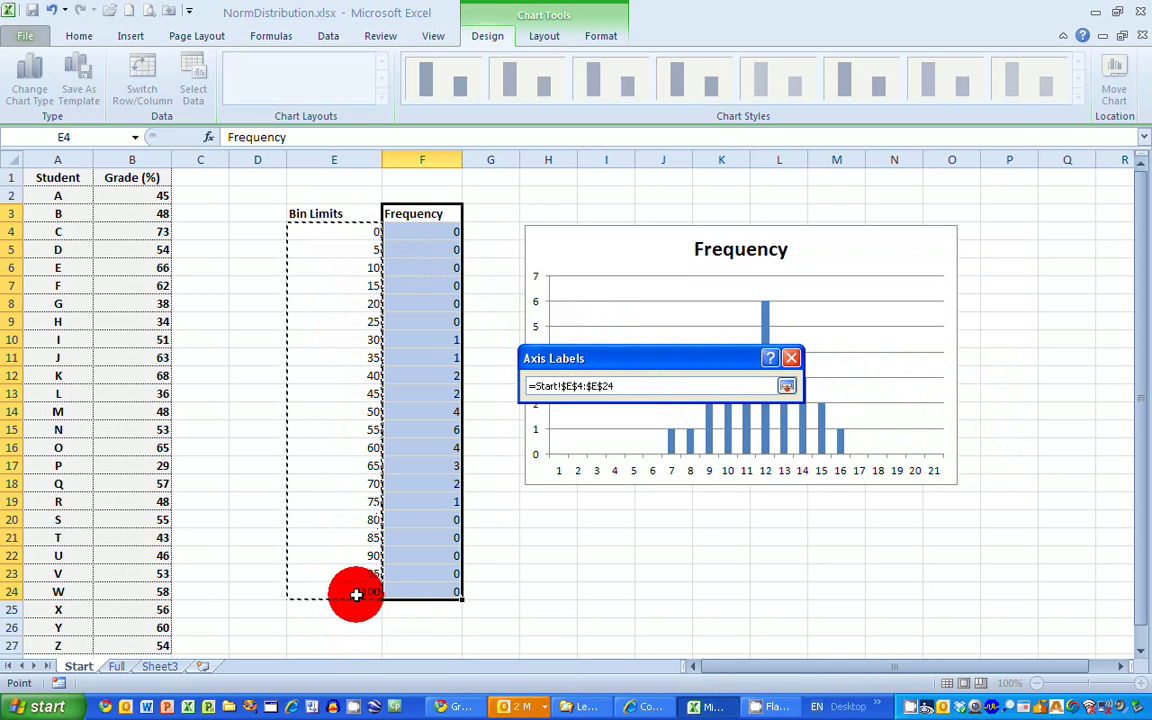
click(786, 386)
click(698, 420)
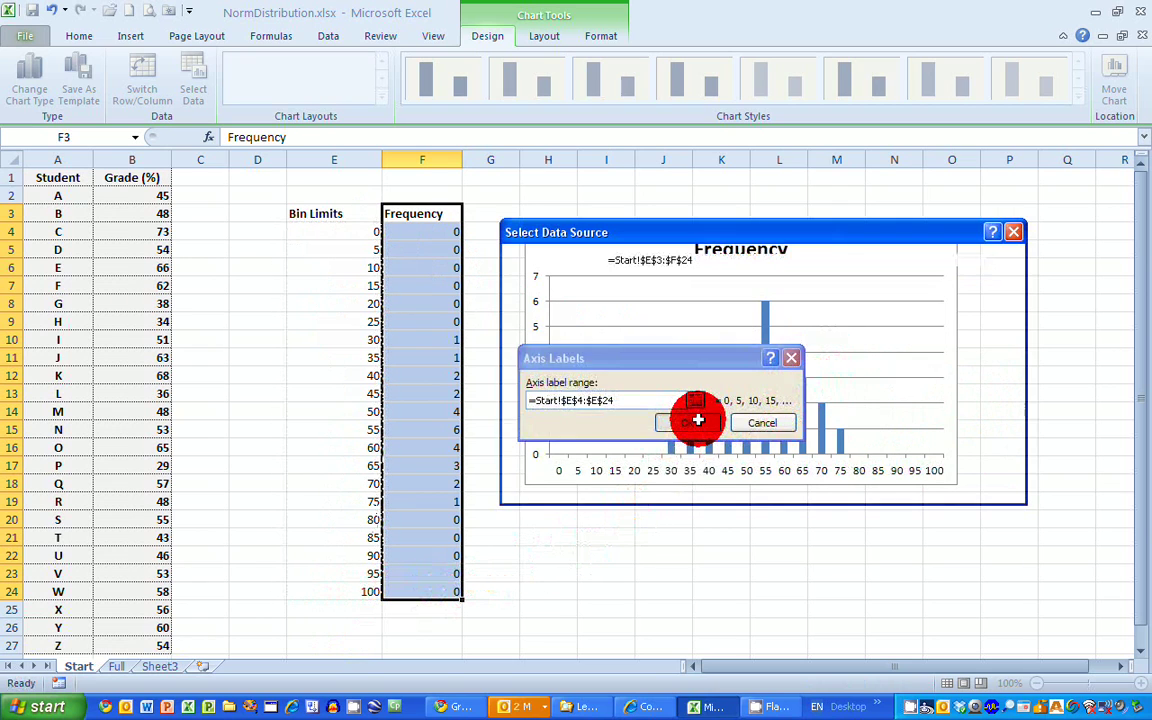
click(900, 482)
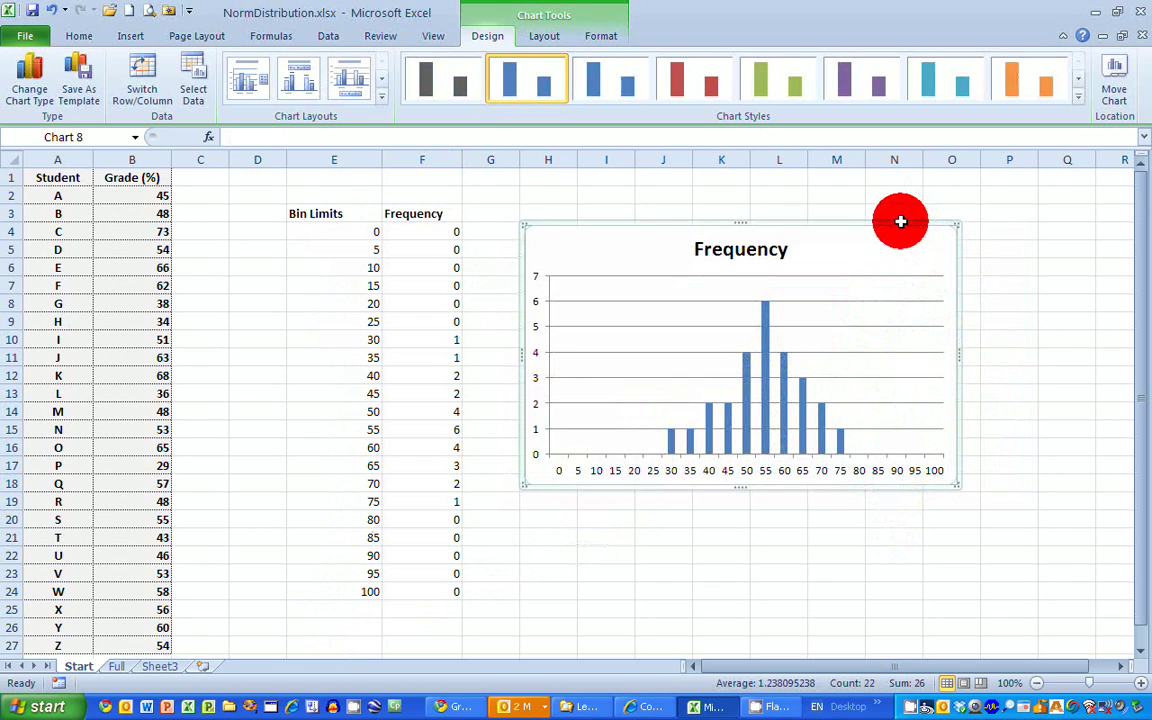
Step: Nudge the Frequency chart slightly closer to the frequency table and deselect it
drag(900, 220, 893, 215)
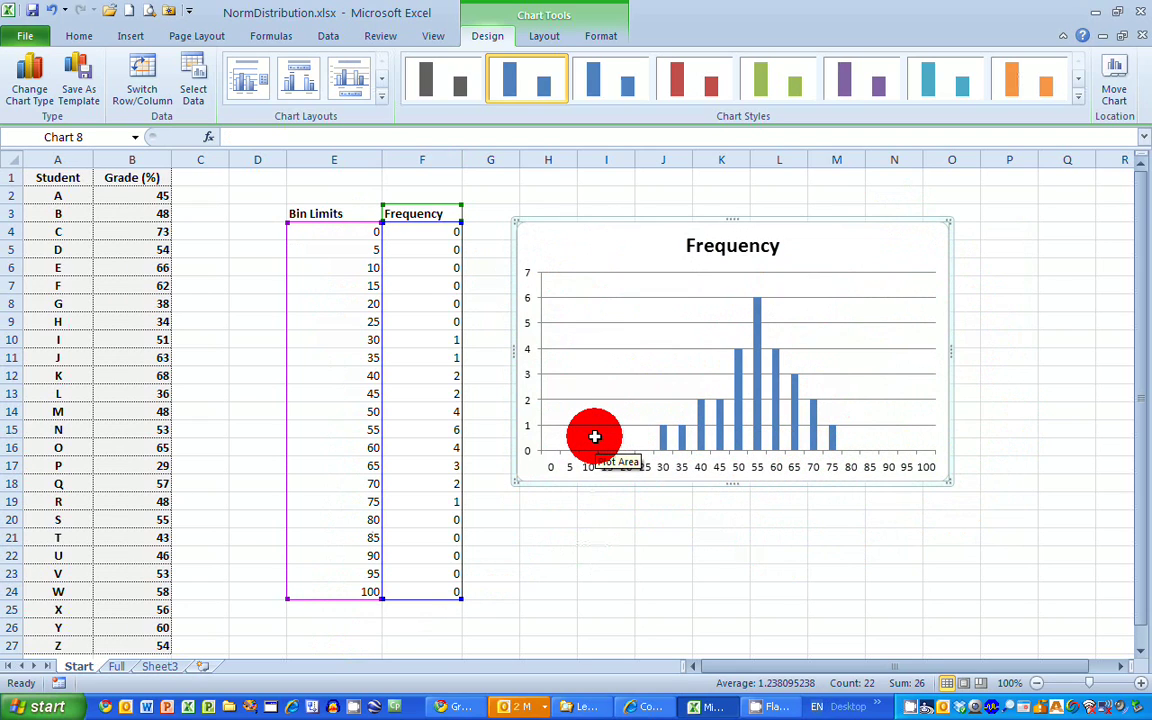
click(633, 525)
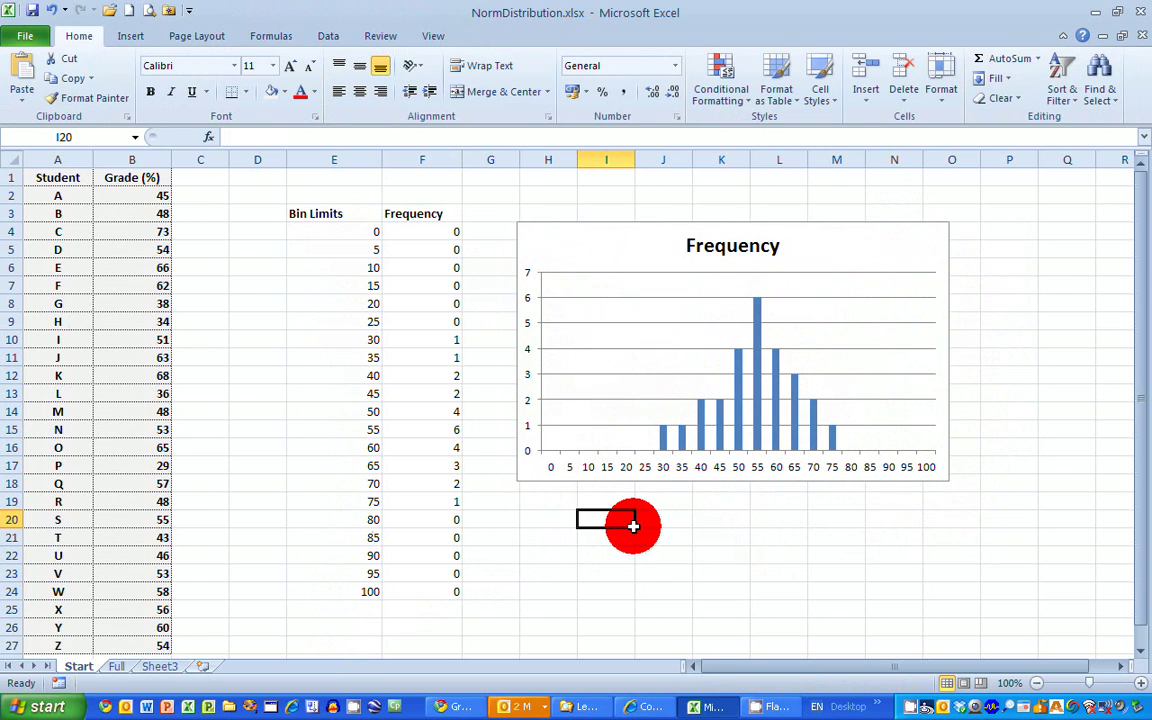